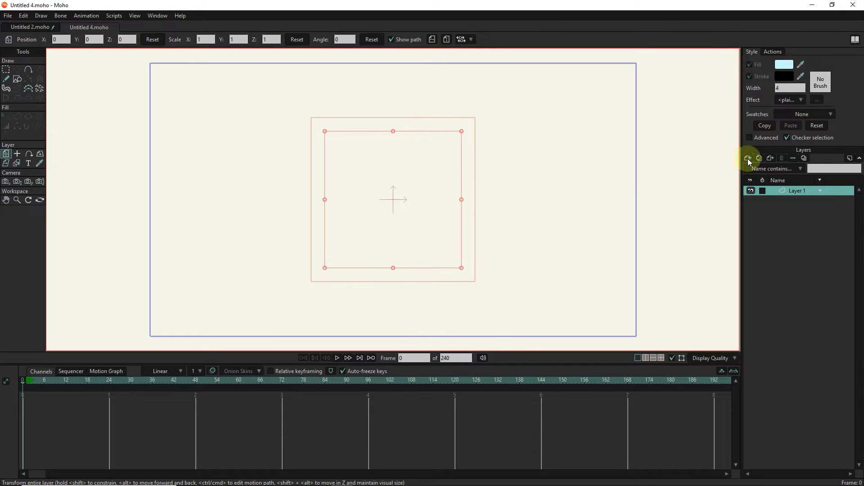
Step: Load the Background image file as a new image layer and zoom out to see the frame
left_click(748, 159)
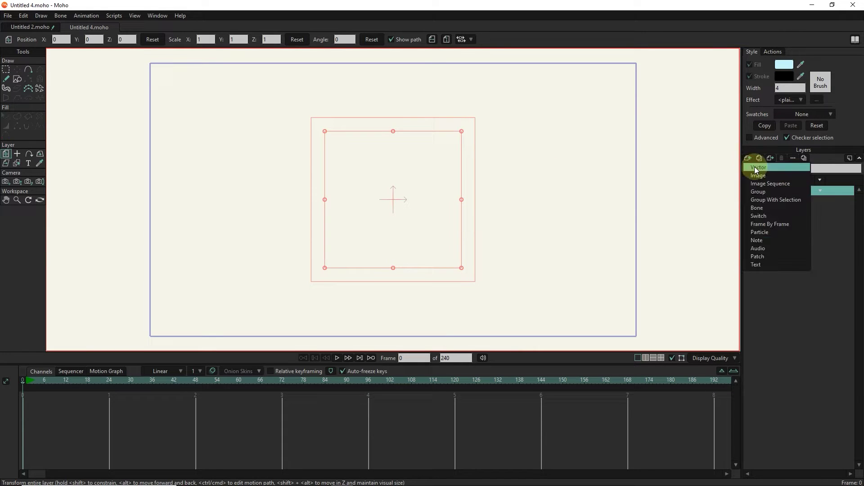
left_click(759, 178)
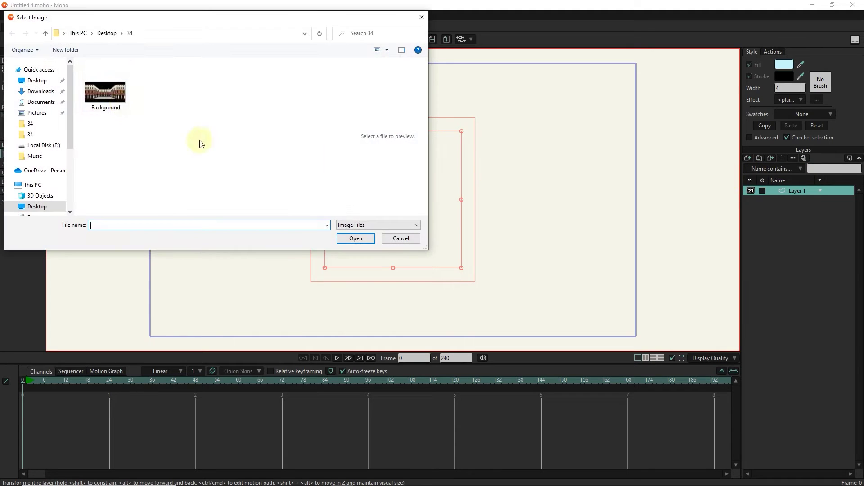
left_click(117, 102)
left_click(354, 240)
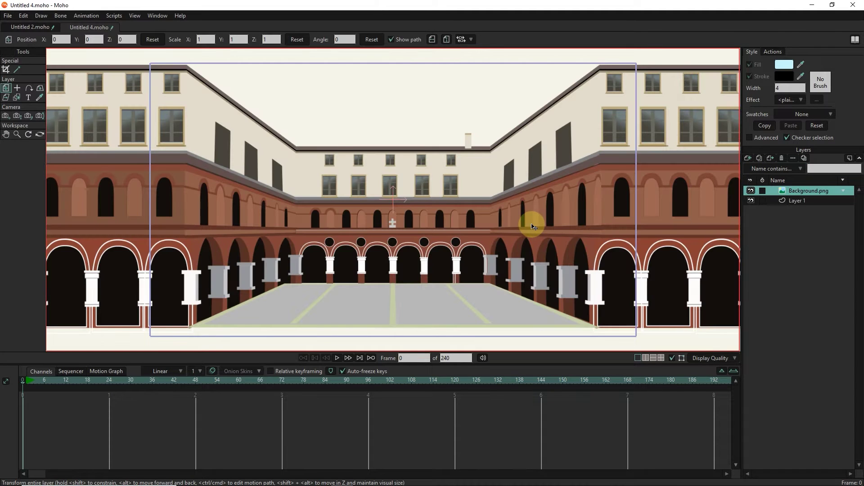
scroll(462, 245, "down", 2)
scroll(461, 246, "down", 1)
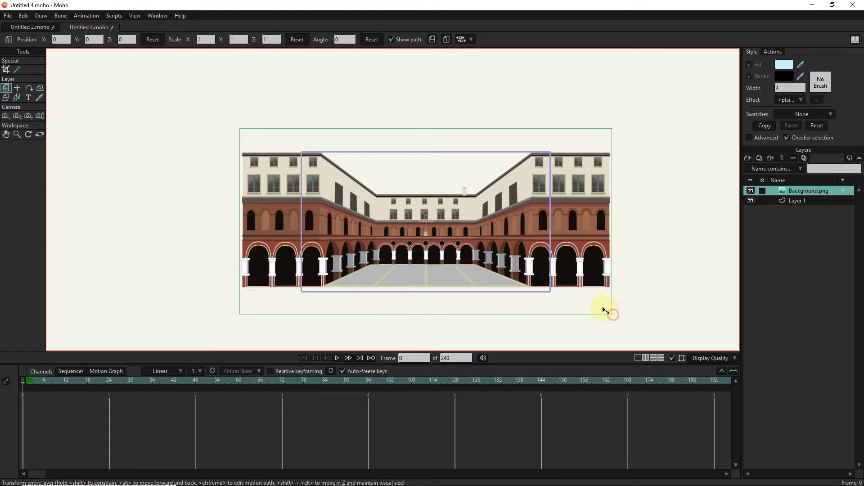
Step: Scale the background down and fit its right edge to the camera frame
left_click_drag(614, 316, 560, 284)
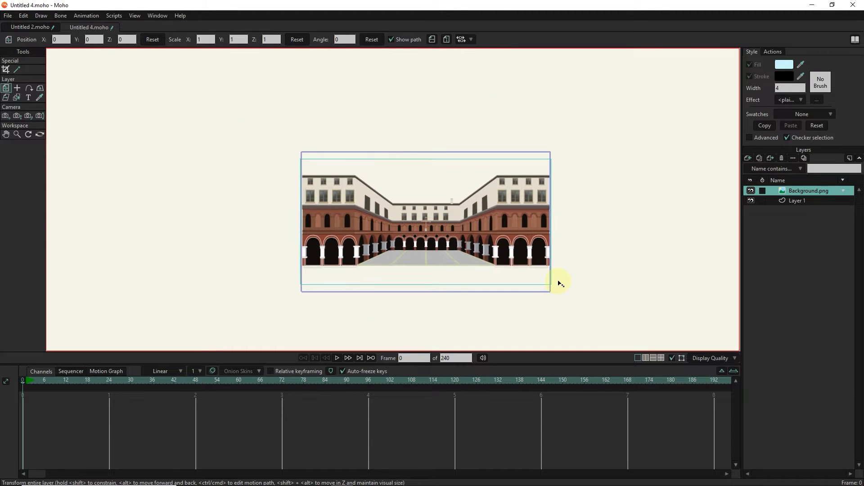
left_click_drag(558, 215, 553, 233)
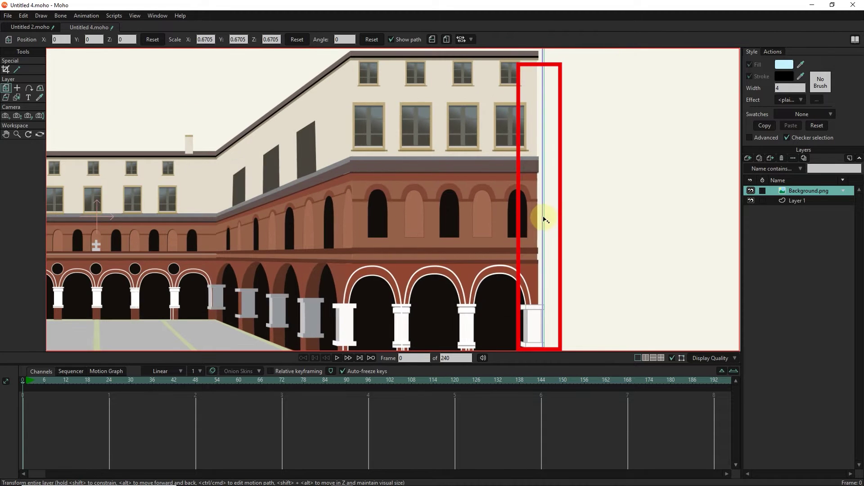
left_click_drag(546, 218, 541, 218)
scroll(544, 217, "down", 3)
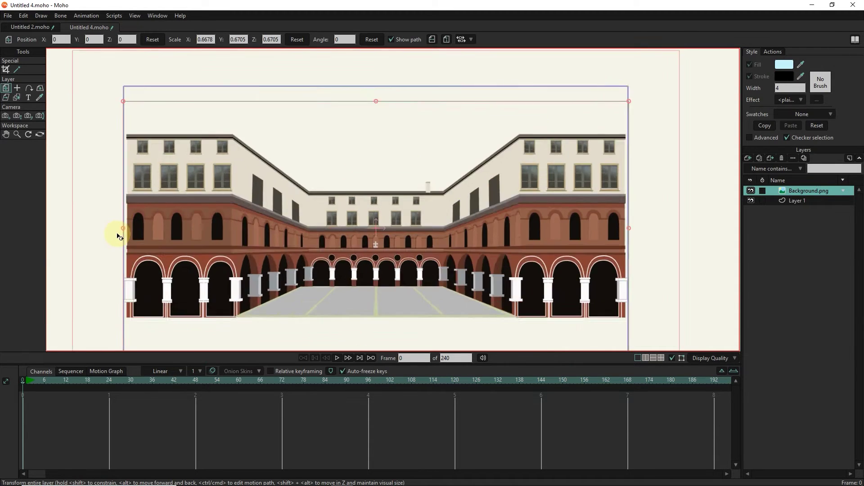
scroll(135, 230, "up", 3)
scroll(144, 223, "up", 3)
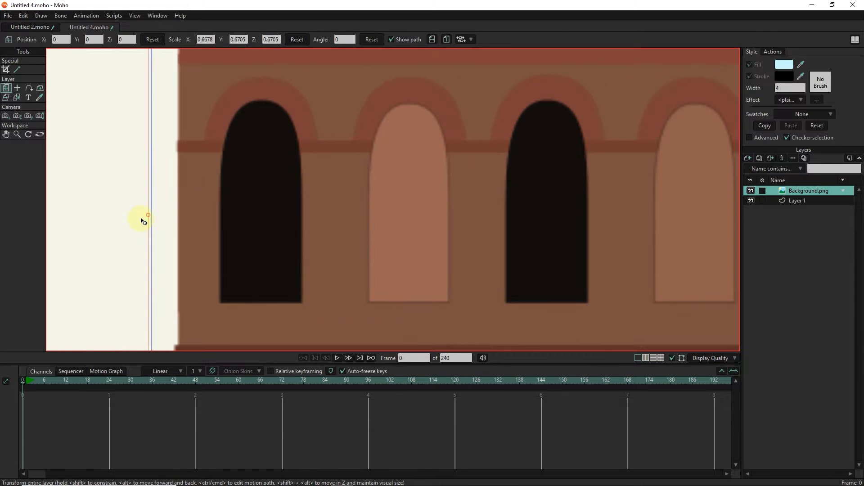
scroll(141, 217, "up", 2)
Step: Align the background's left edge with the frame and raise it slightly
left_click_drag(151, 217, 154, 221)
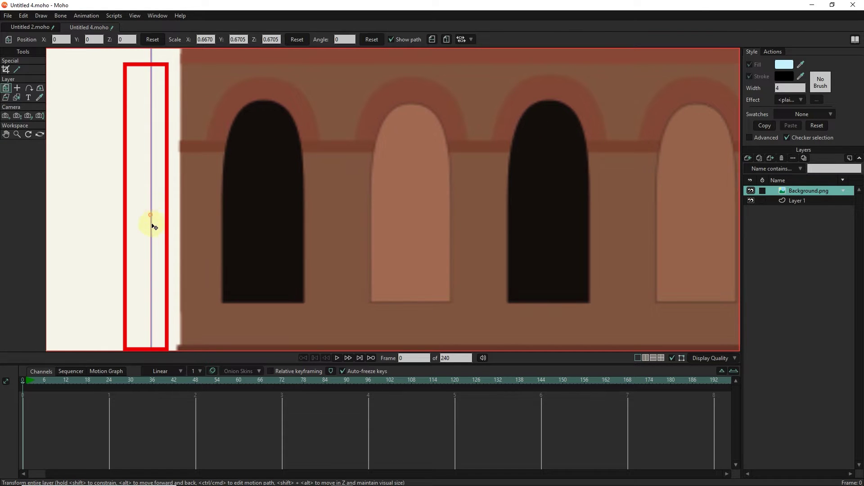
scroll(167, 234, "down", 3)
scroll(180, 237, "down", 3)
scroll(180, 238, "down", 1)
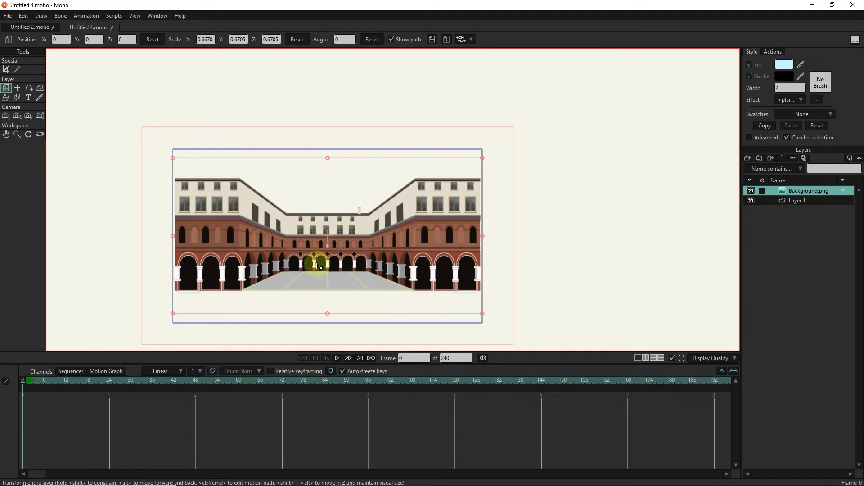
left_click_drag(304, 267, 307, 262)
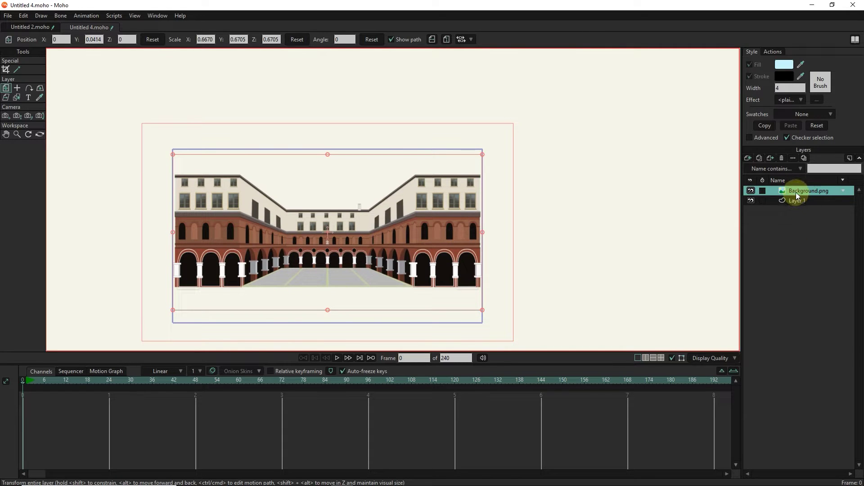
Step: Duplicate Background.png and slide the copy right until its edge meets the original seamlessly
left_click(760, 160)
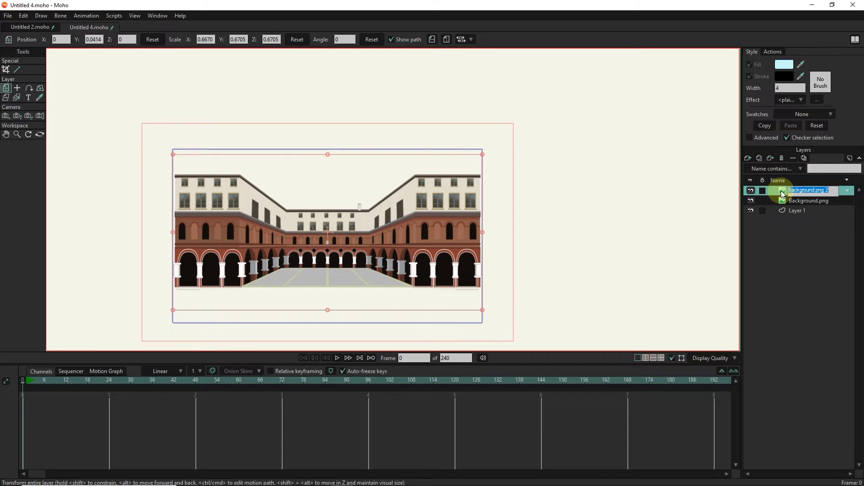
left_click(783, 194)
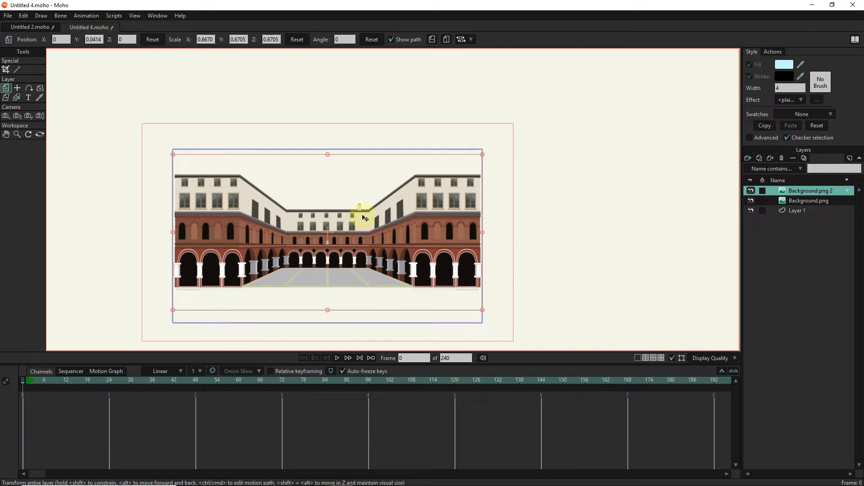
mouse_move(312, 243)
left_mouse_down()
mouse_move(493, 239)
mouse_move(525, 247)
left_mouse_up()
scroll(494, 239, "up", 3)
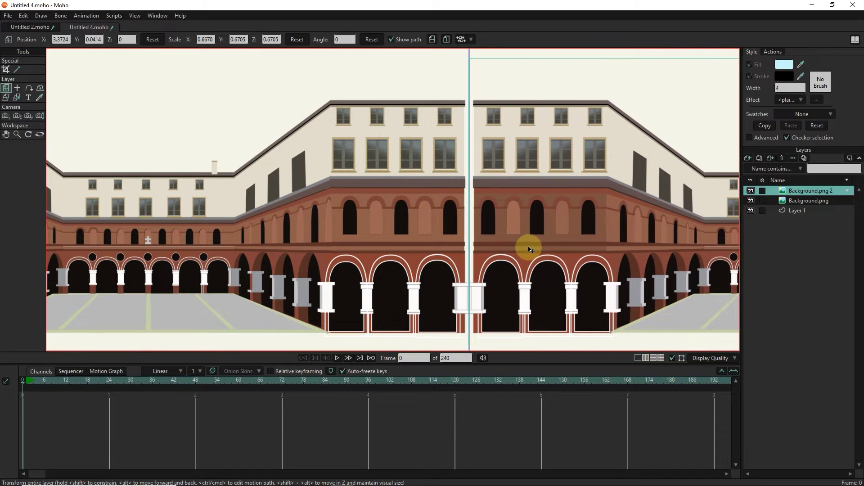
scroll(511, 257, "up", 3)
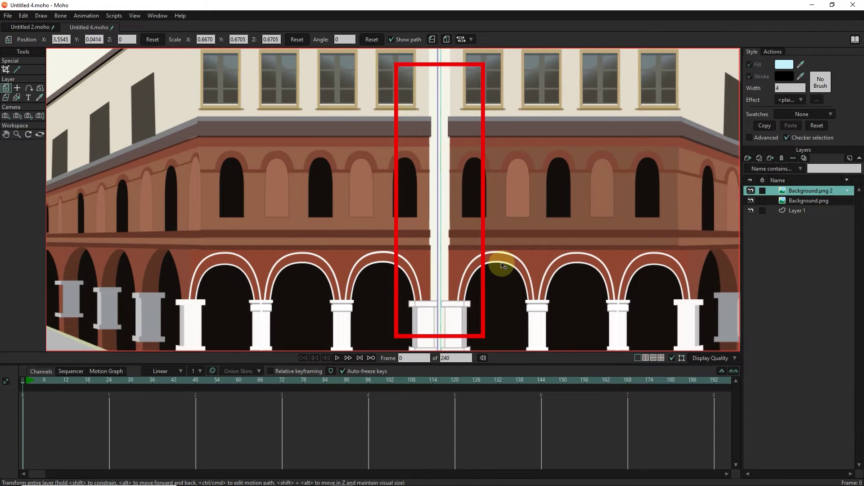
left_click_drag(441, 309, 443, 310)
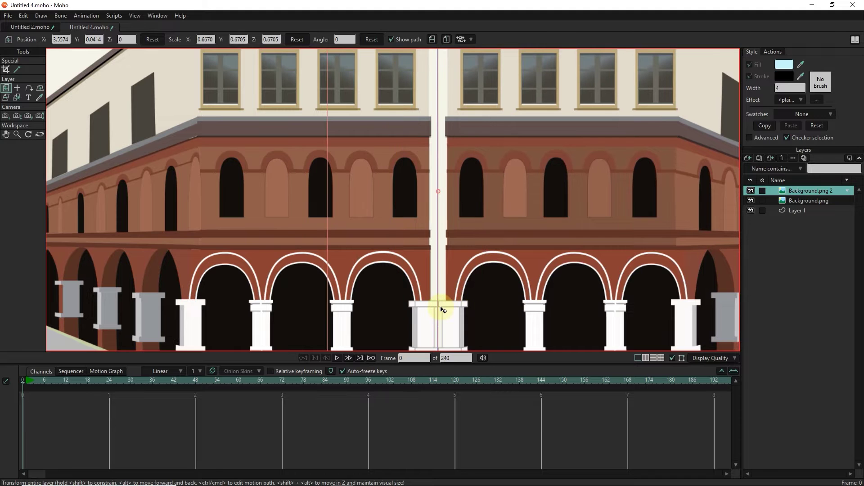
scroll(441, 298, "down", 3)
scroll(446, 300, "down", 2)
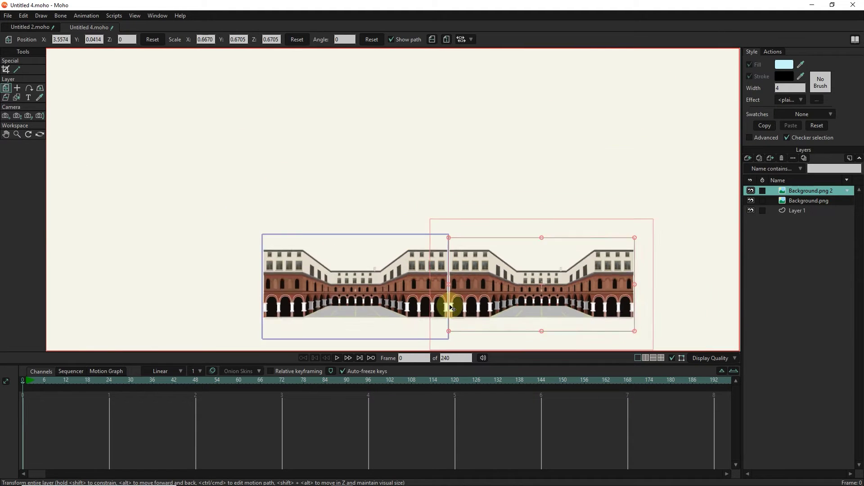
Step: Group both background layers into one new folder with Group With Selection
left_click(798, 201)
left_click(799, 199)
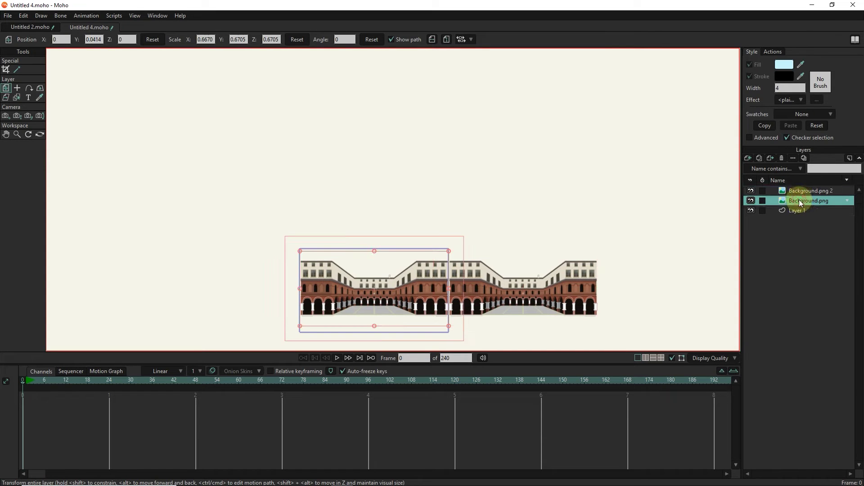
left_click(802, 193, "ctrl")
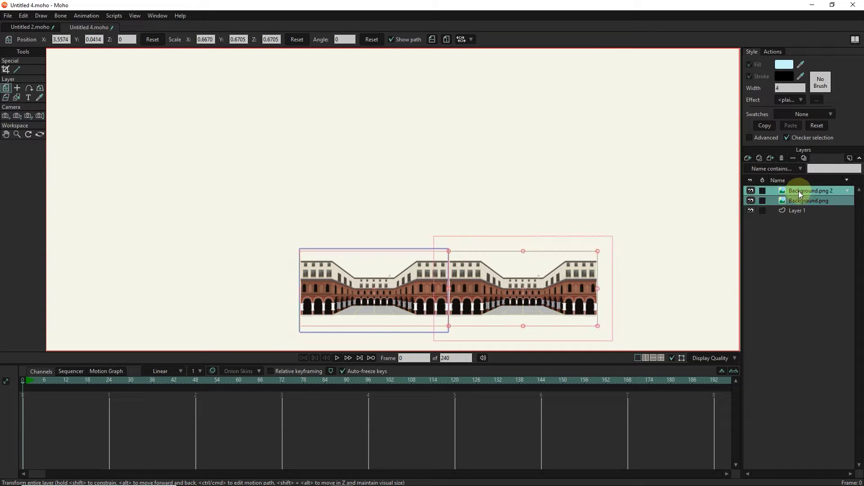
right_click(799, 191)
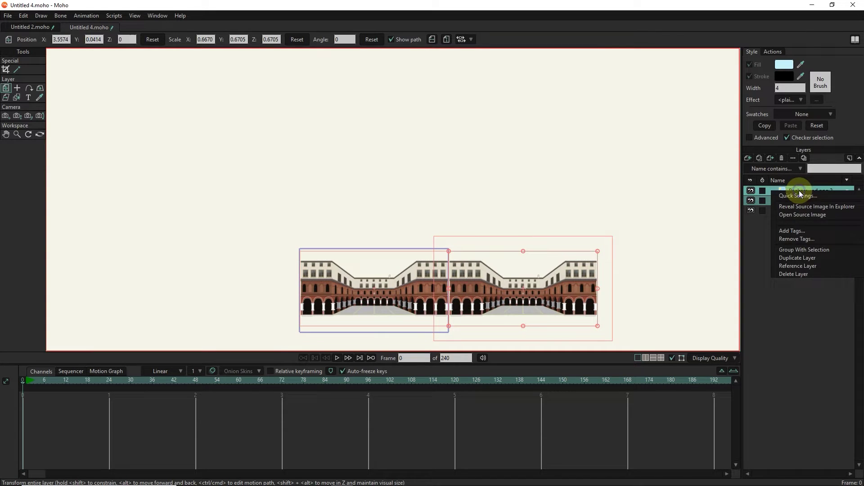
left_click(805, 250)
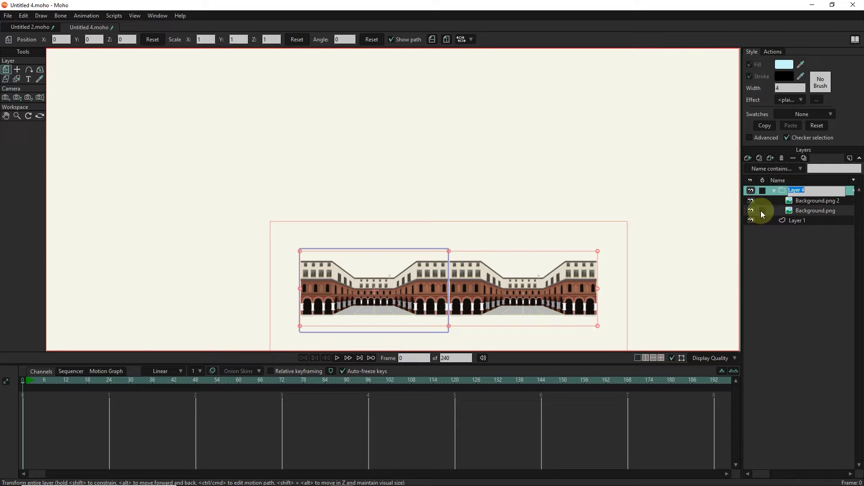
left_click(776, 190)
left_click(776, 190)
scroll(407, 312, "up", 2)
scroll(406, 313, "up", 2)
left_click_drag(308, 299, 366, 255)
scroll(367, 252, "up", 1)
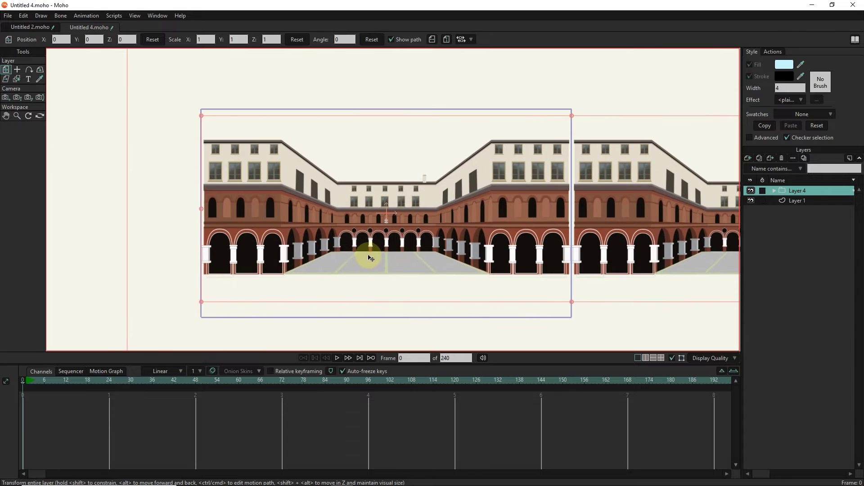
Step: Add a new layer named sky and draw a rectangle across the upper frame
left_click(748, 159)
left_click(795, 203)
type("sky")
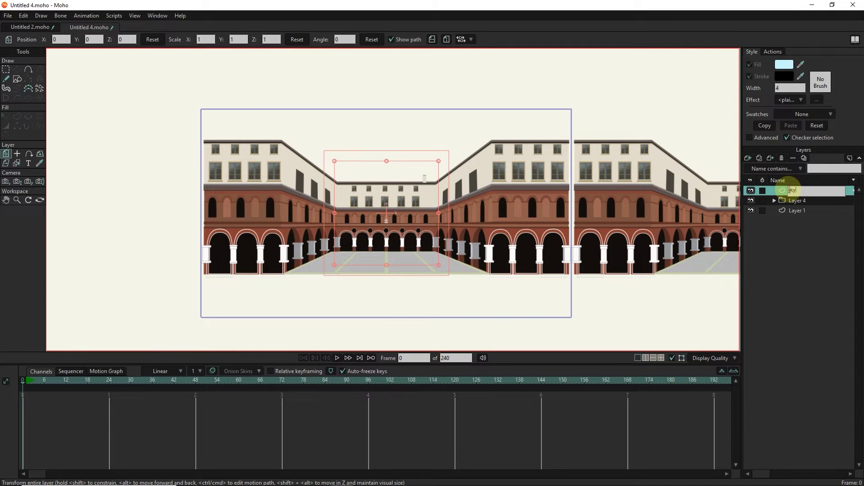
key("Return")
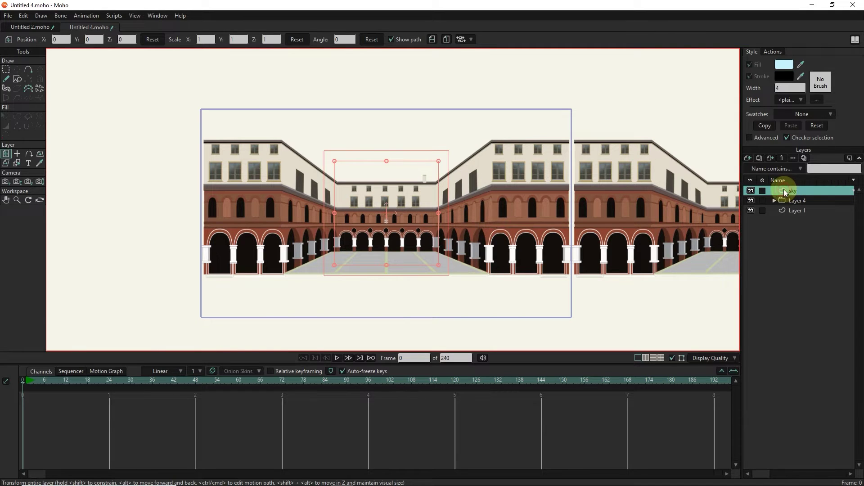
left_click(17, 79)
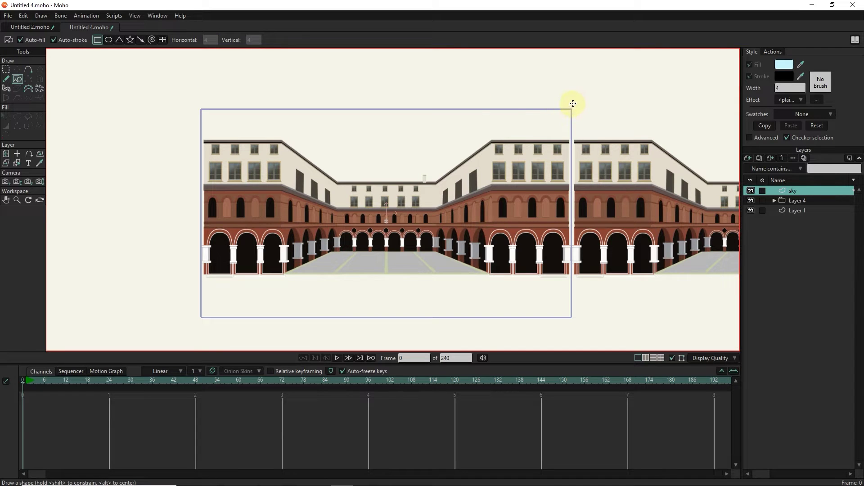
left_click_drag(570, 104, 195, 175)
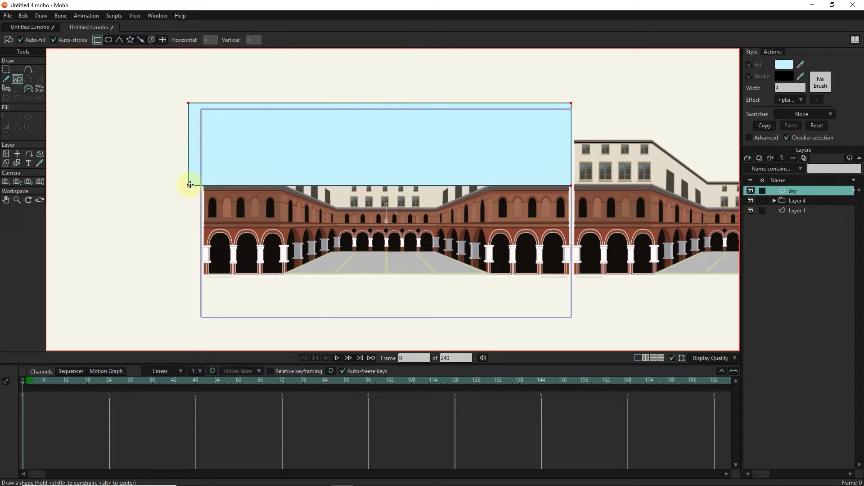
left_click_drag(194, 175, 188, 185)
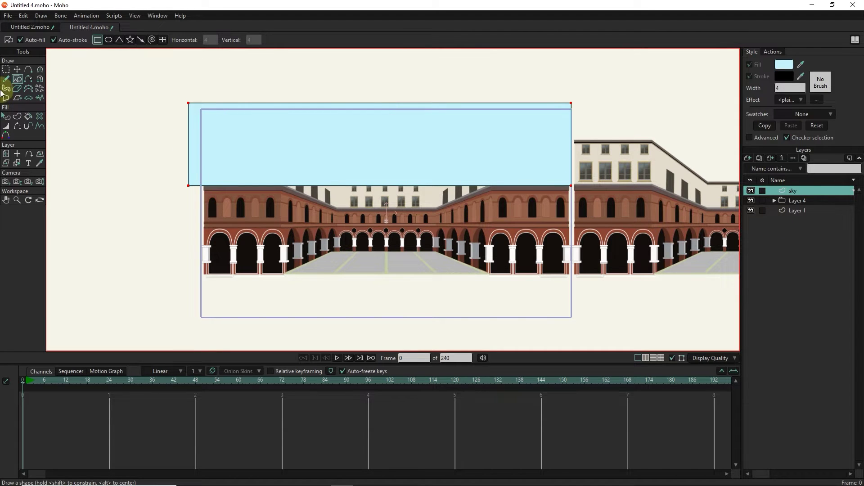
Step: Remove the sky shape's outline, fill it C7F3FC, and move the layer below Layer 4
left_click(5, 116)
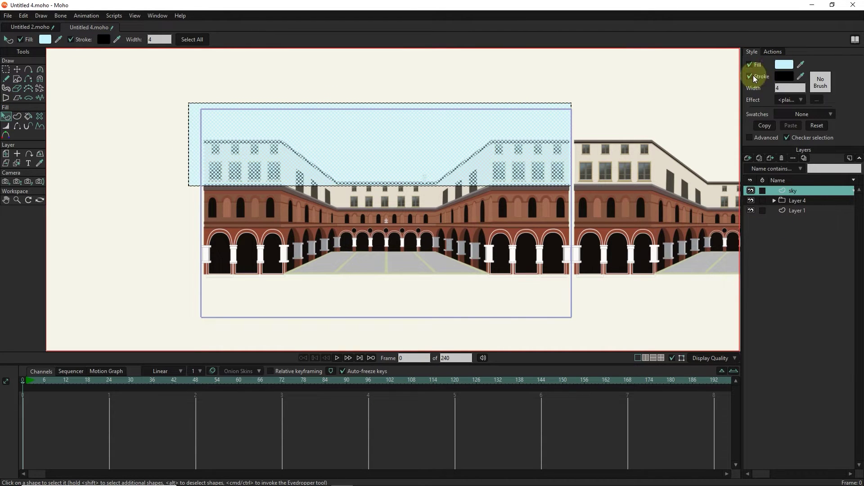
left_click(755, 79)
left_click(784, 64)
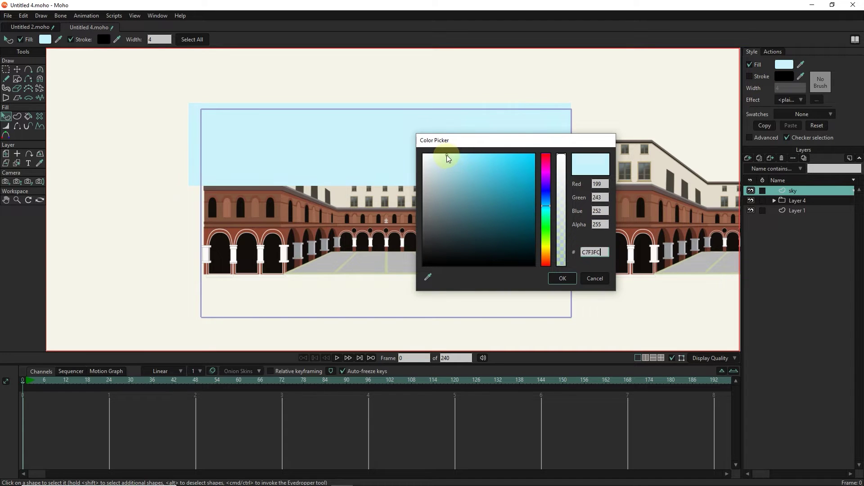
left_click(566, 283)
left_click_drag(796, 191, 793, 210)
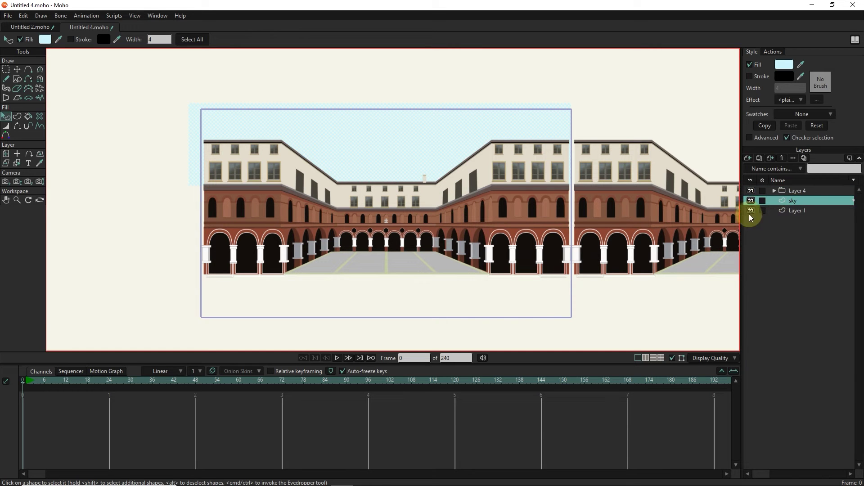
Step: Add a new vector layer named ground
key("g")
left_click(759, 158)
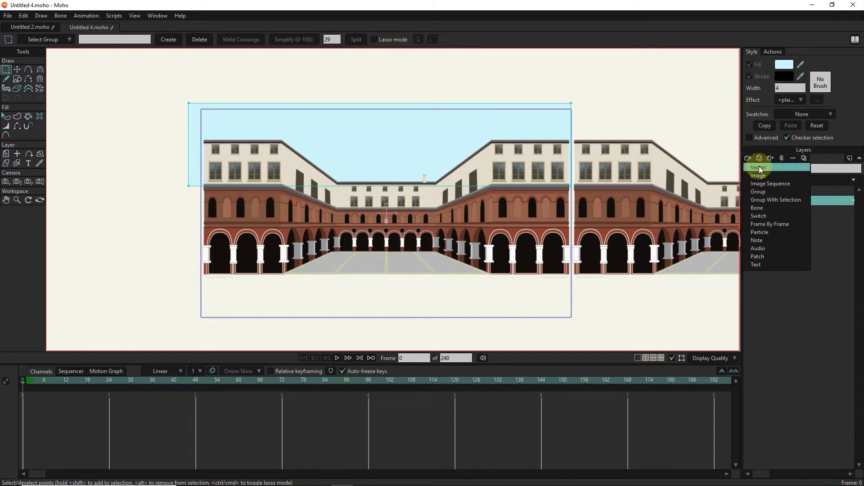
left_click(758, 168)
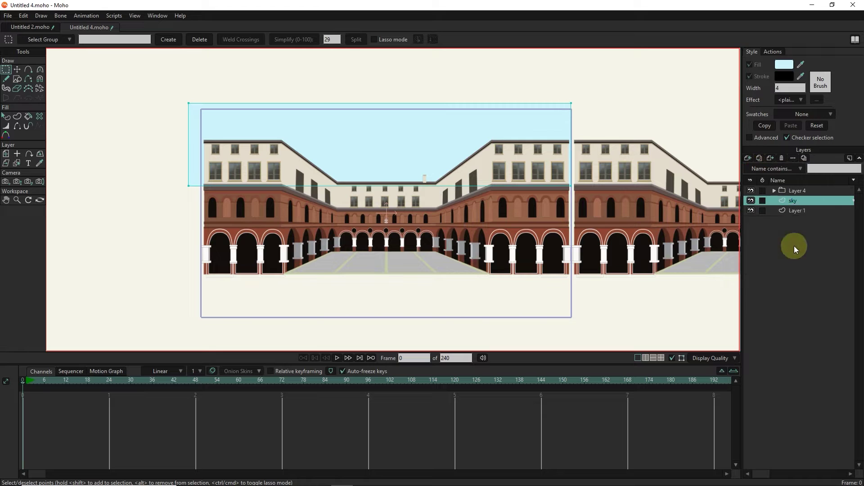
double_click(798, 201)
type("ground")
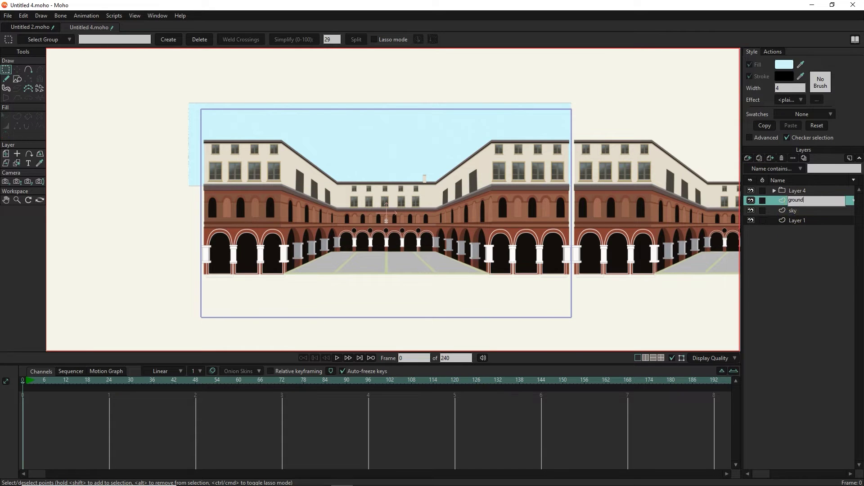
key("Return")
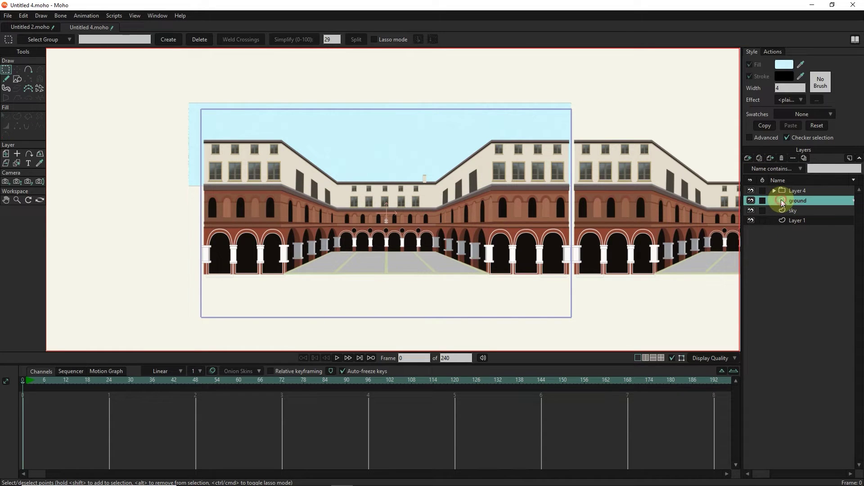
Step: Draw a rectangle across the bottom of the scene and nudge it down
left_click(16, 79)
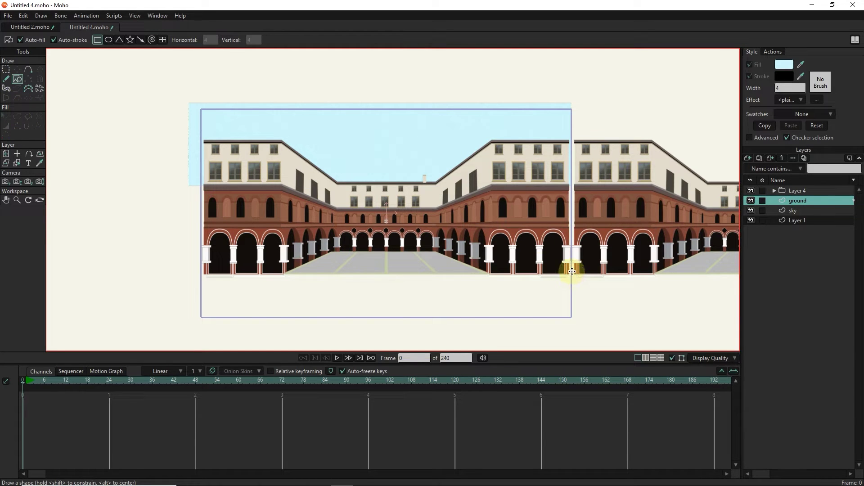
left_click_drag(550, 292, 204, 319)
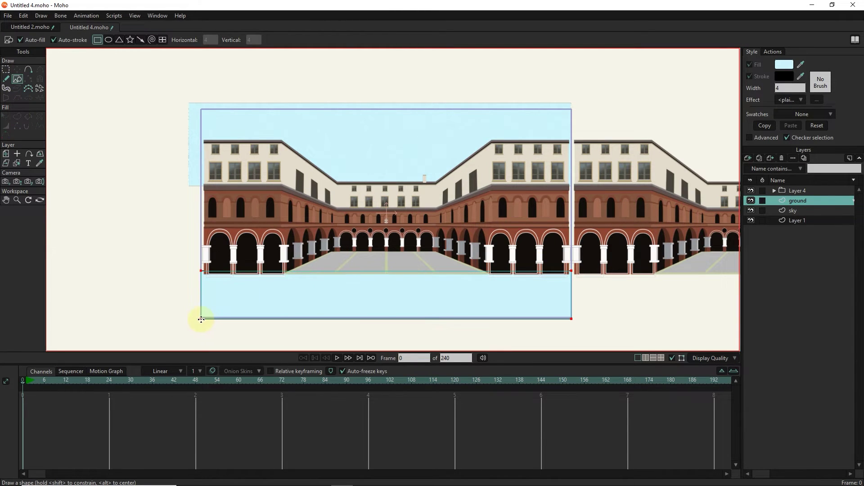
left_click_drag(200, 319, 201, 319)
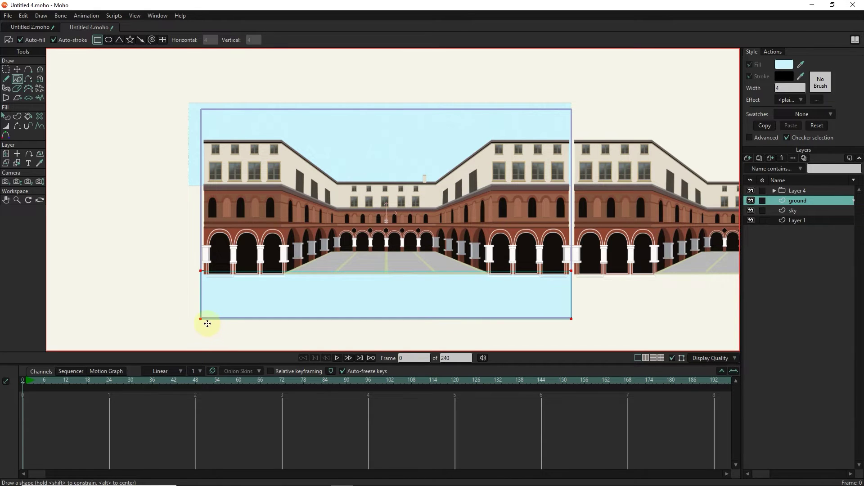
left_click(17, 70)
key("Down")
key("Down")
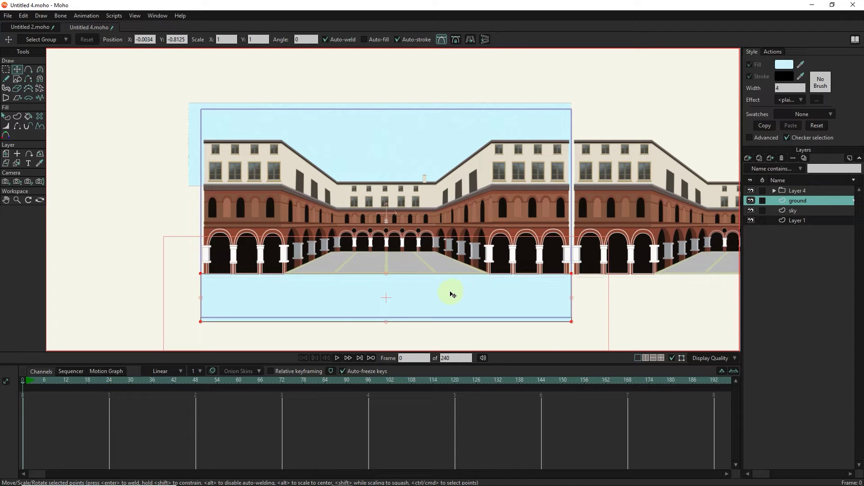
Step: Remove the ground rectangle's outline and fill it dark grey
left_click(6, 117)
left_click(303, 291)
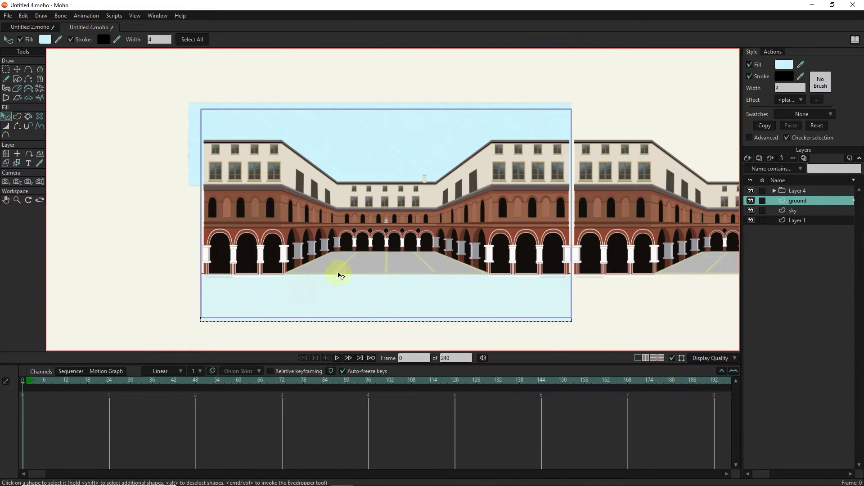
left_click(750, 78)
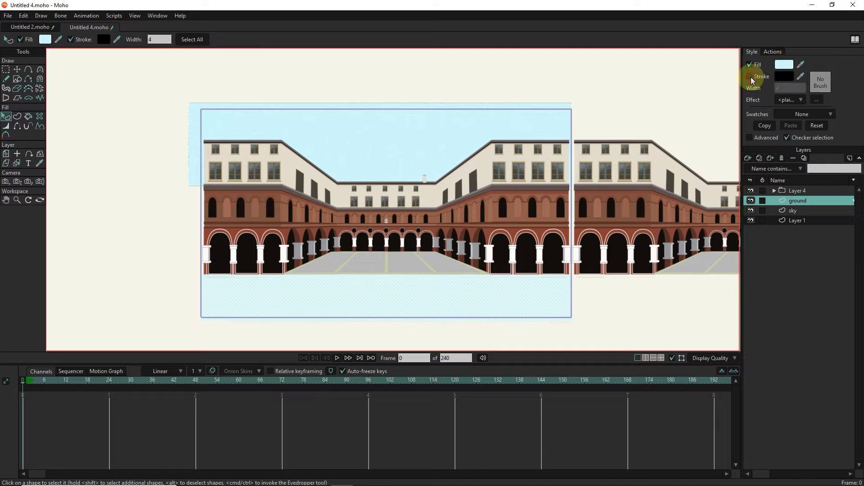
left_click(785, 64)
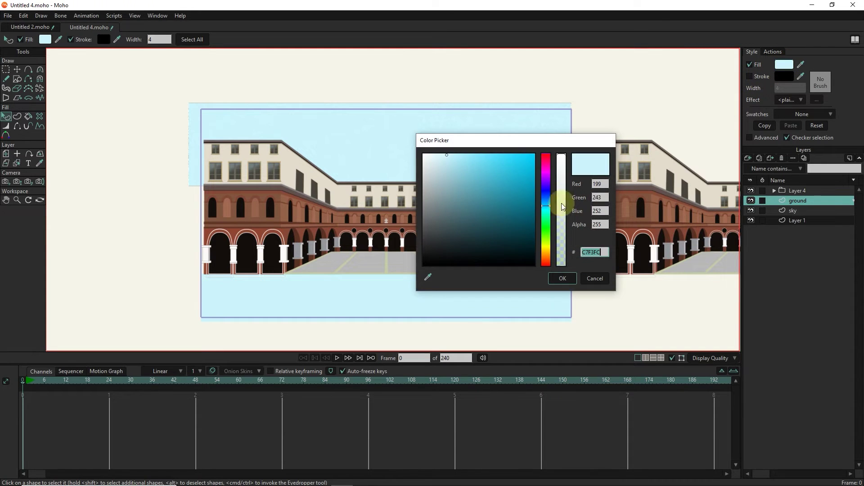
left_click_drag(429, 225, 412, 220)
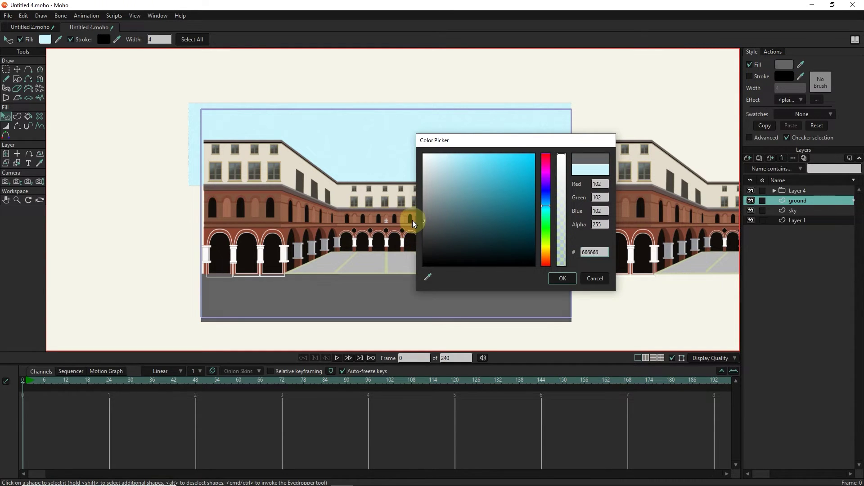
left_click(558, 279)
Step: With Layer 4 selected, import PESAR from file 2 via File > Import > Moho Object
left_click(372, 294)
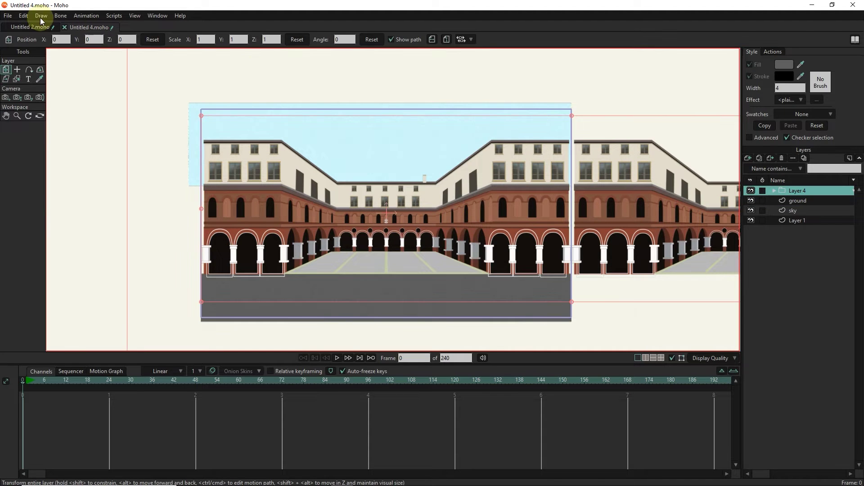
left_click(7, 16)
mouse_move(41, 160)
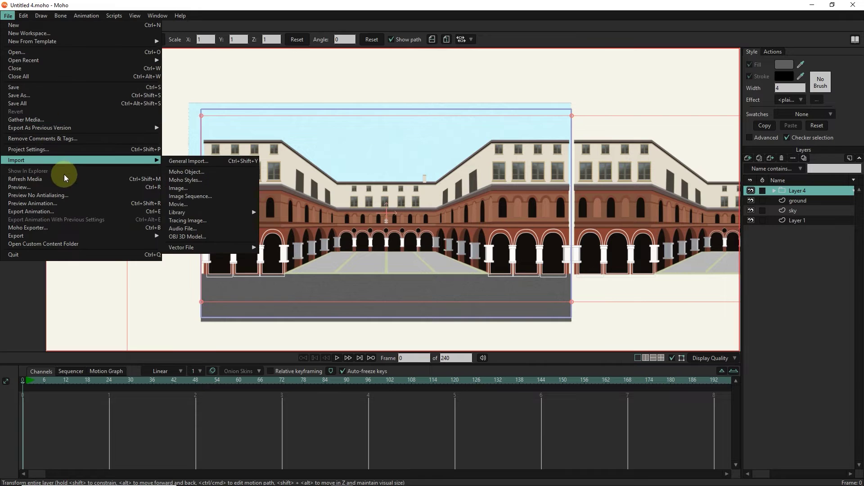
left_click(184, 162)
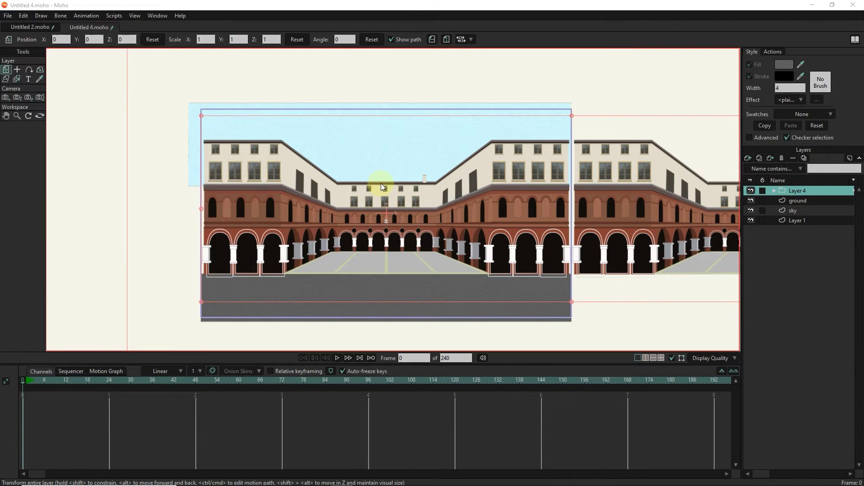
left_click(108, 94)
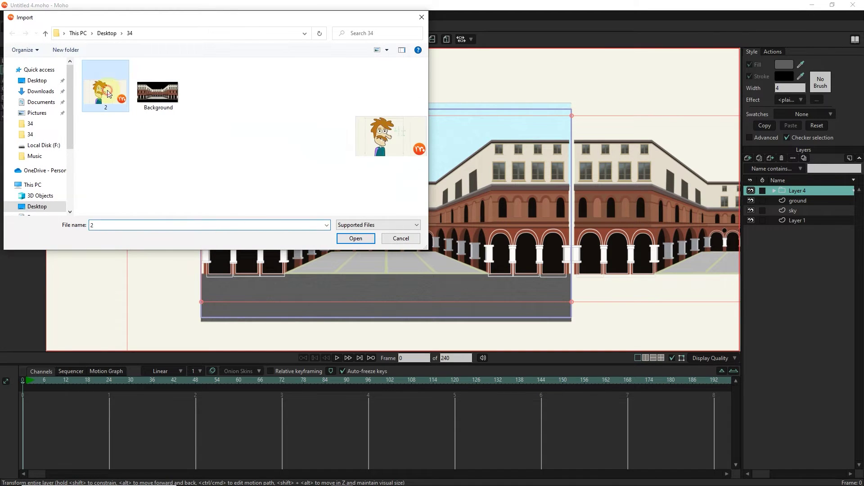
left_click(354, 239)
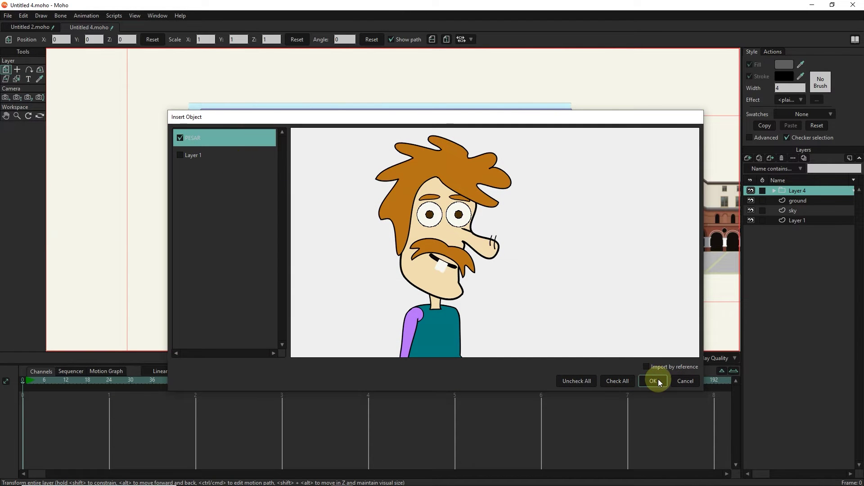
left_click(654, 381)
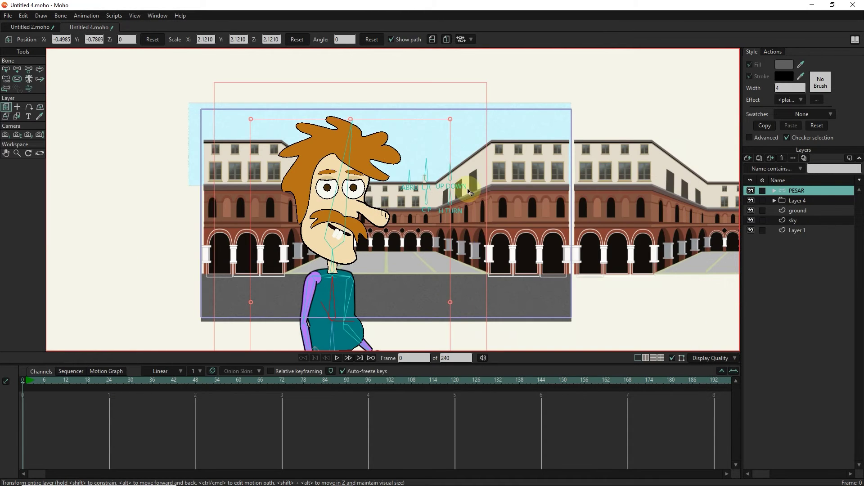
Step: Scale PESAR down to about 0.54 and move him left onto the ground, then return to frame 1
scroll(448, 247, "down", 3)
scroll(448, 249, "down", 3)
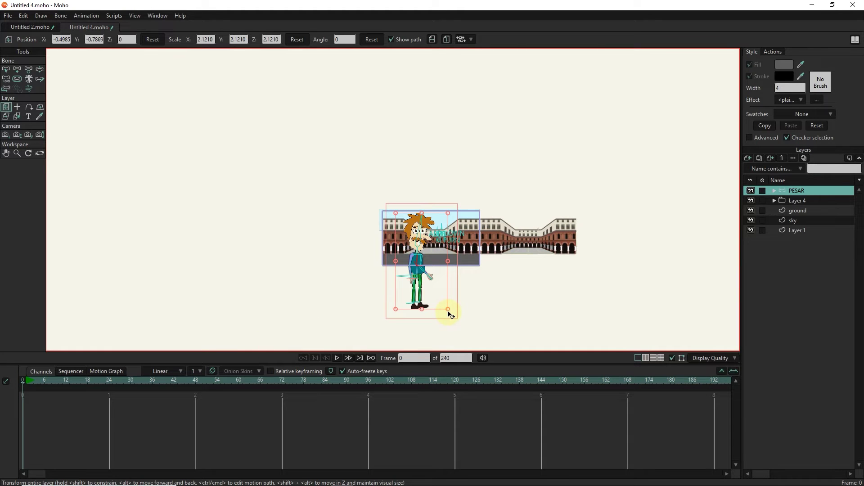
scroll(419, 276, "up", 2)
left_click_drag(449, 311, 343, 156)
scroll(412, 263, "up", 3)
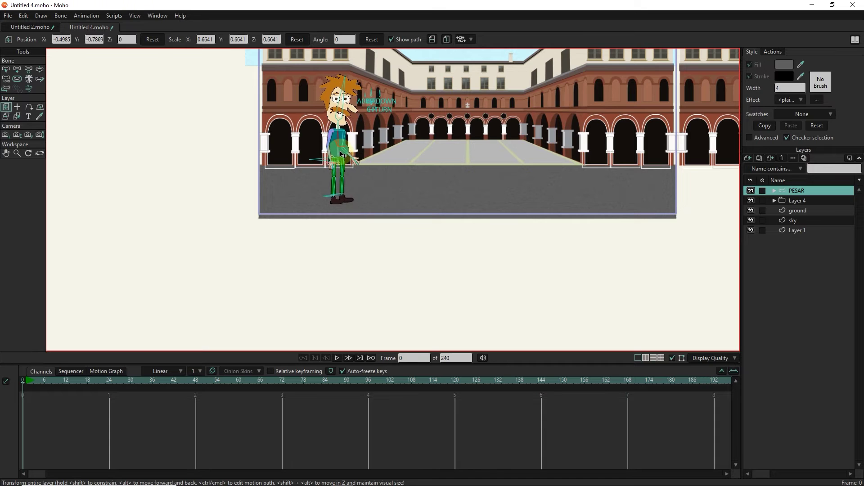
scroll(342, 156, "up", 2)
scroll(342, 155, "down", 2)
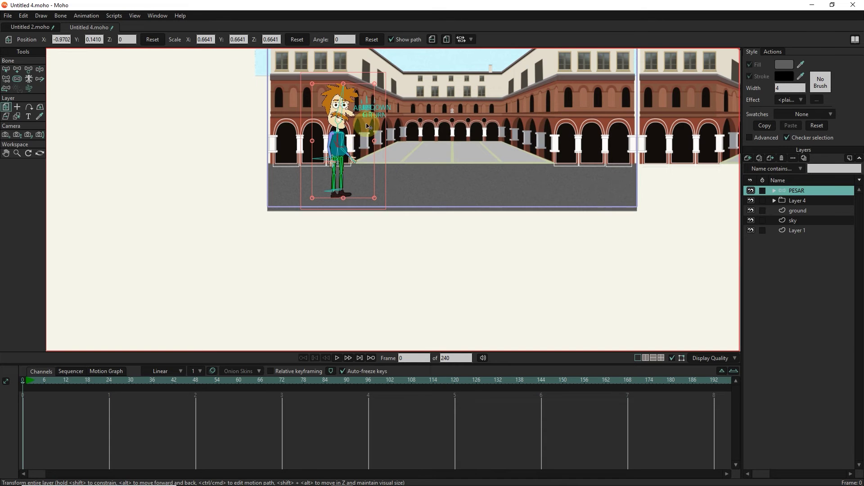
scroll(366, 134, "up", 2)
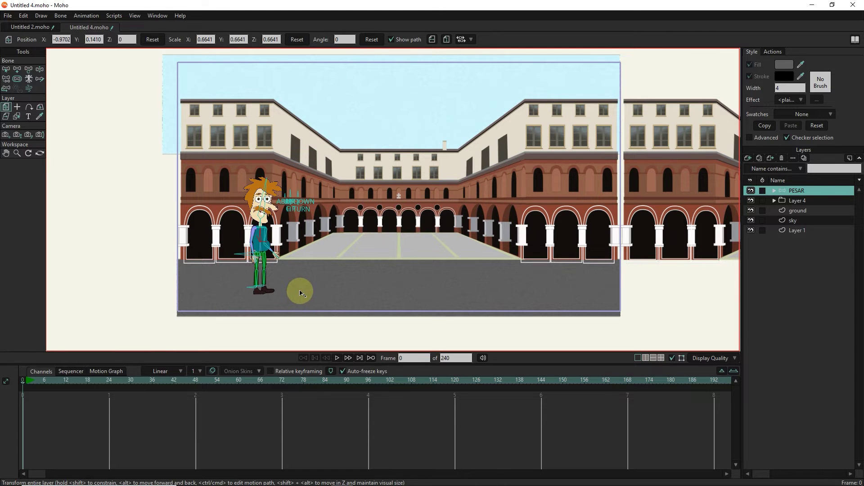
mouse_move(301, 293)
left_mouse_down()
mouse_move(248, 261)
mouse_move(267, 259)
left_mouse_up()
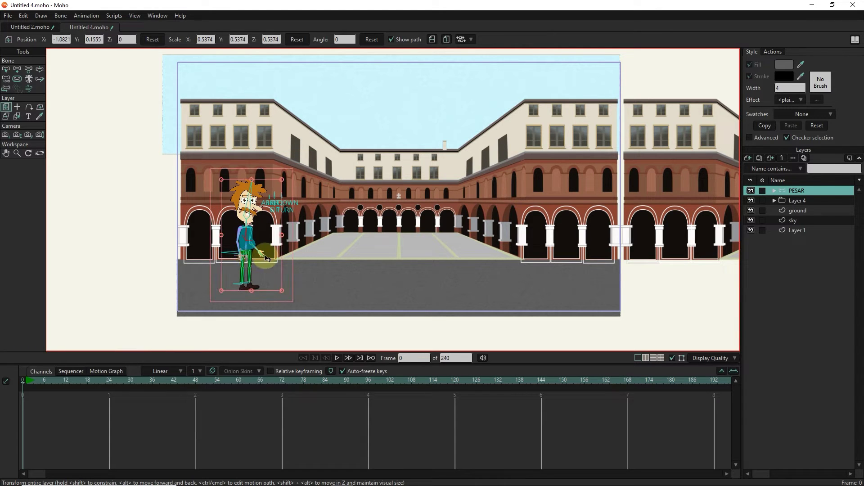
left_click(25, 383)
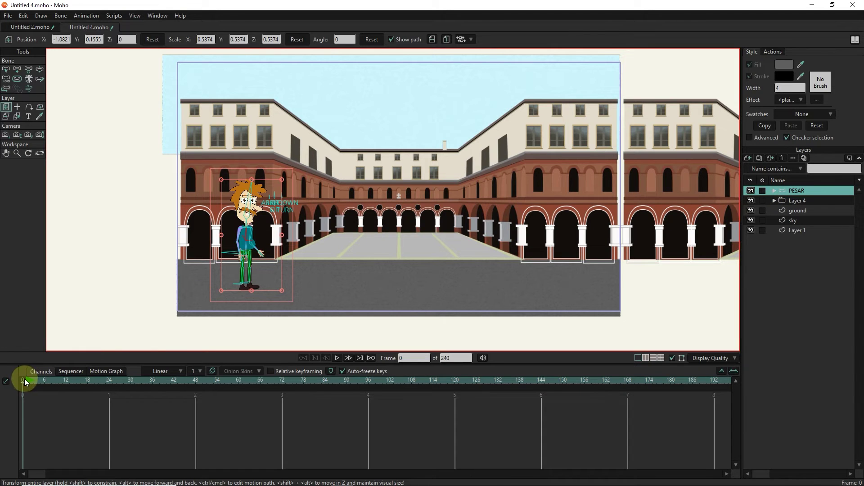
Step: Insert the WALK action into PESAR's timeline as a reference and scrub to preview
left_click(774, 51)
scroll(788, 113, "down", 2)
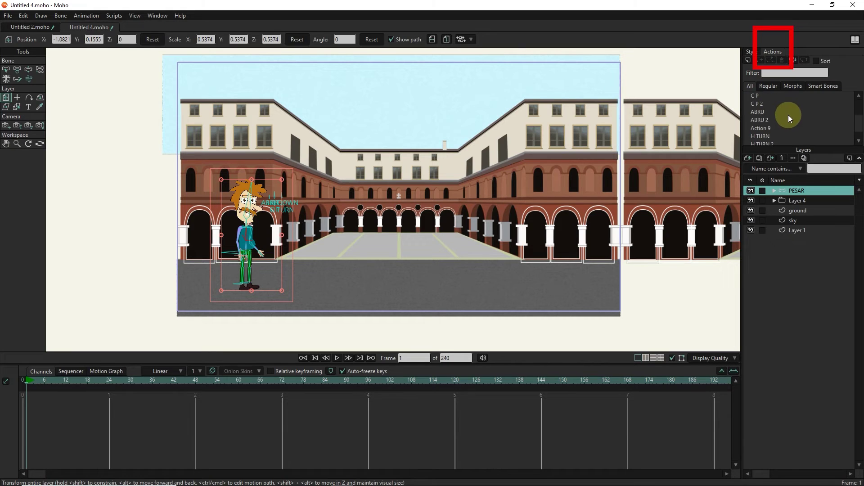
left_click(760, 141)
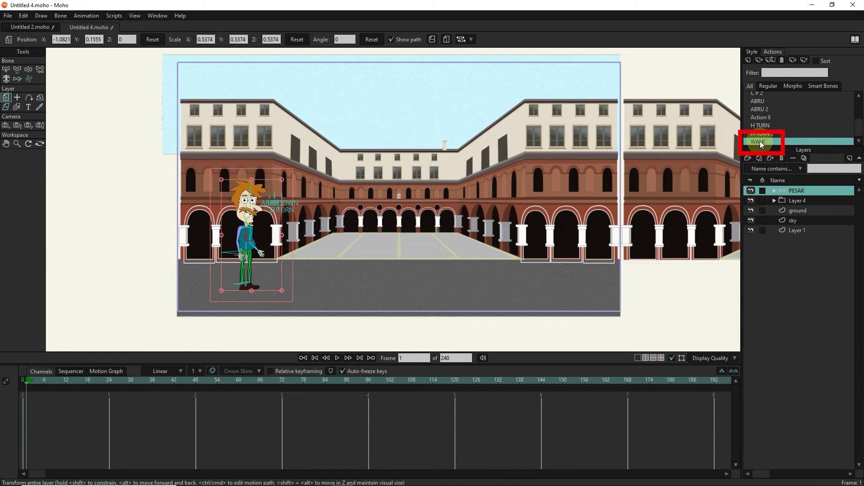
left_click(758, 61)
left_click(131, 380)
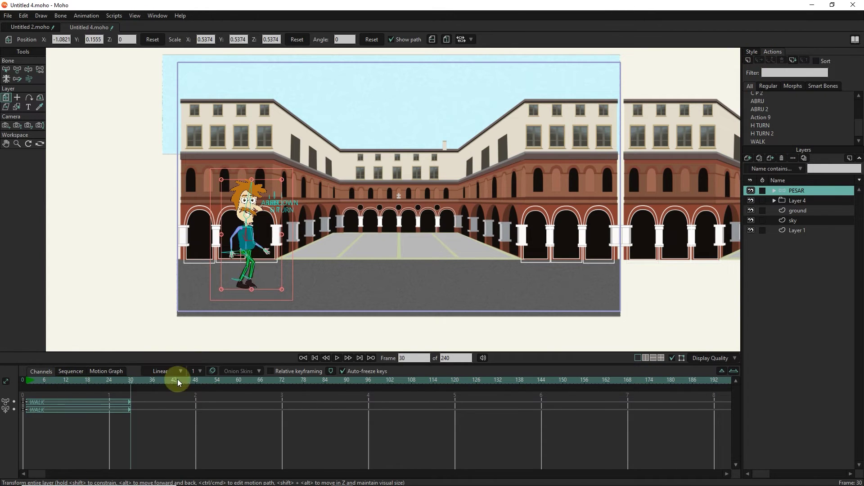
mouse_move(178, 383)
left_mouse_down()
mouse_move(414, 381)
mouse_move(35, 381)
mouse_move(398, 402)
mouse_move(43, 392)
mouse_move(415, 407)
mouse_move(23, 407)
left_mouse_up()
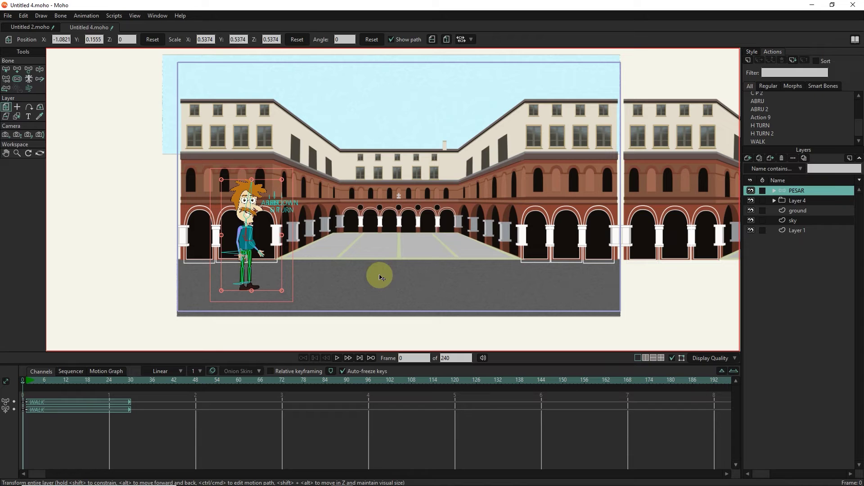
Step: Key Layer 4's starting position at frame 1, then move the playhead to frame 144
left_click(795, 201)
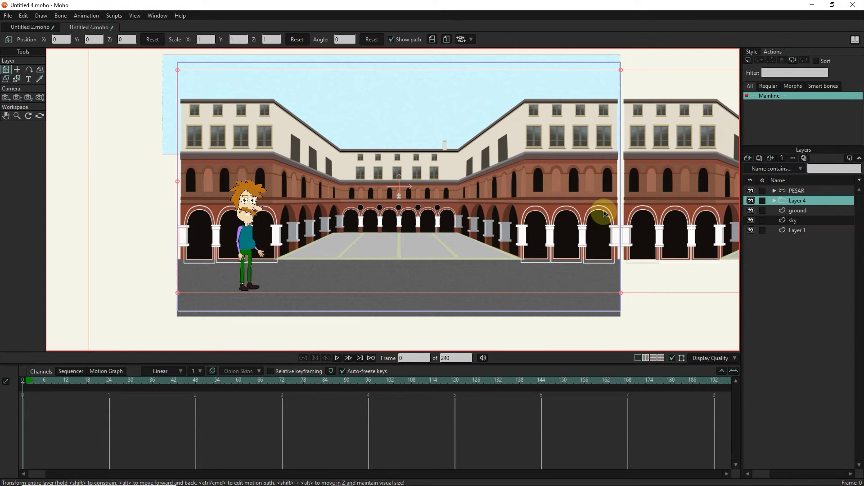
left_click(26, 381)
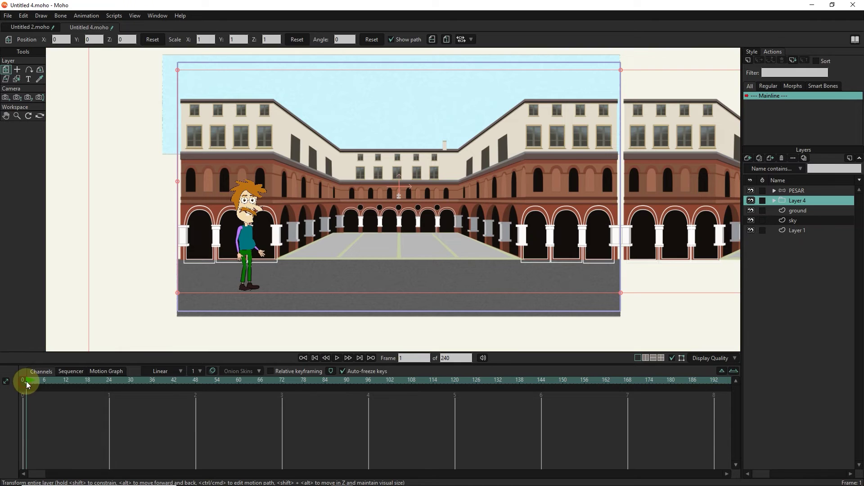
left_click(346, 227)
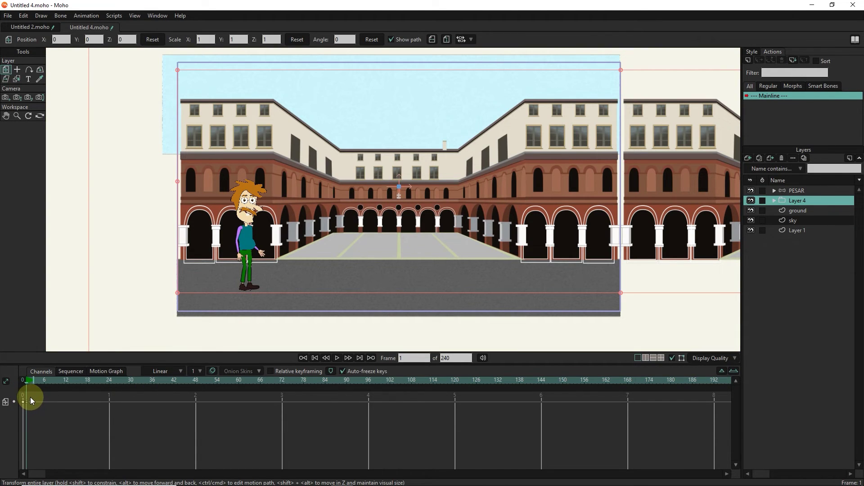
right_click(26, 402)
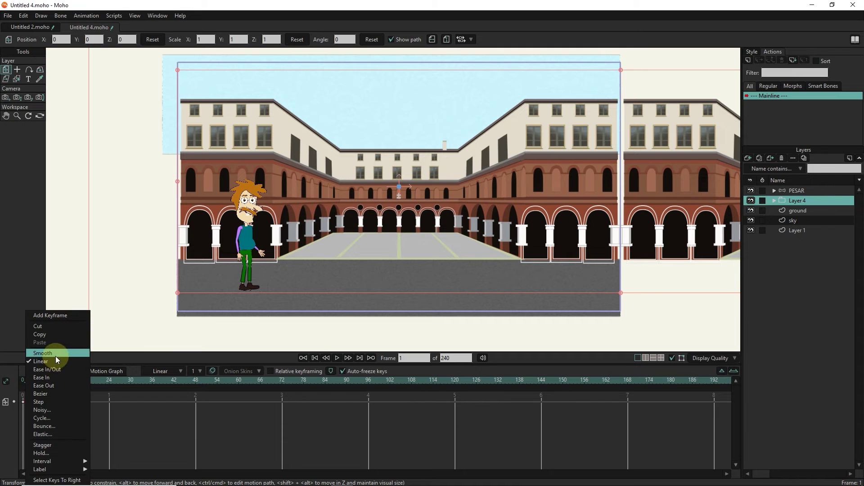
left_click_drag(42, 380, 397, 381)
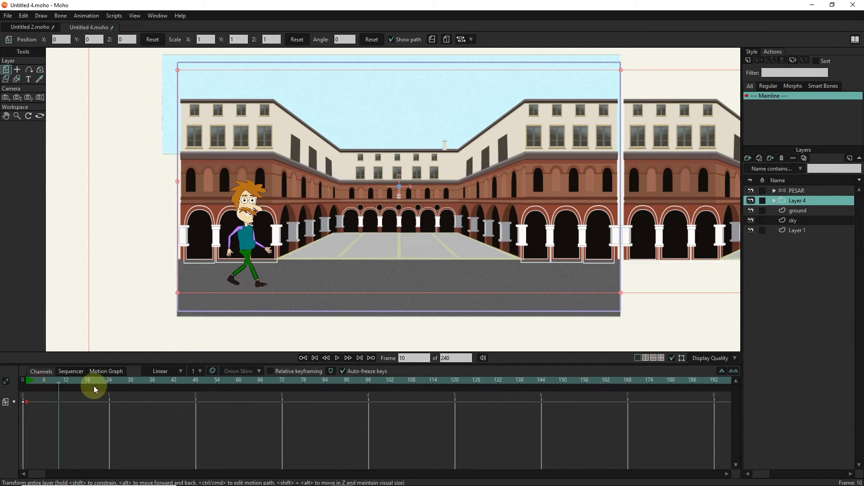
left_click_drag(458, 414, 541, 412)
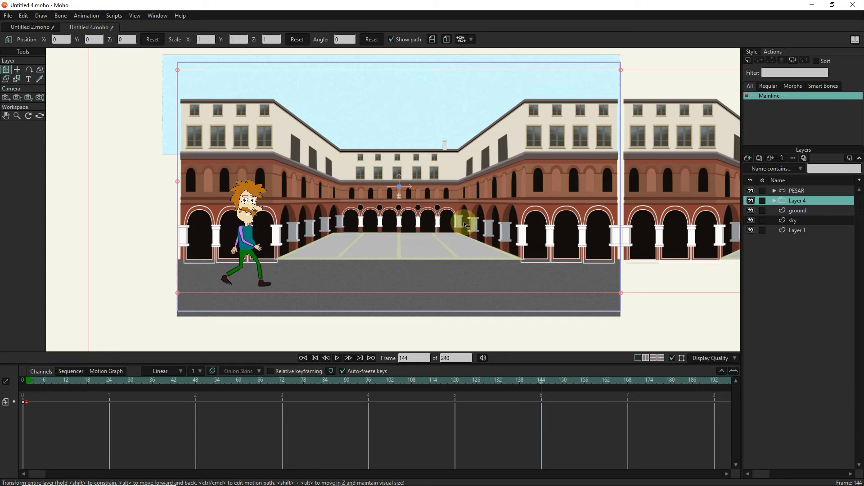
Step: At frame 144, slide Layer 4 far left until the copy's seam meets the frame edge, then preview
left_click_drag(529, 225, 501, 225)
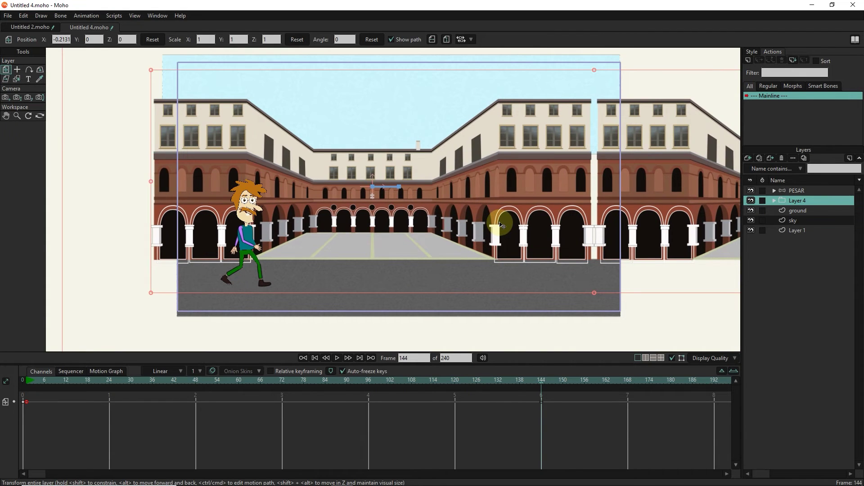
key("ctrl+z")
left_click_drag(501, 225, 115, 216)
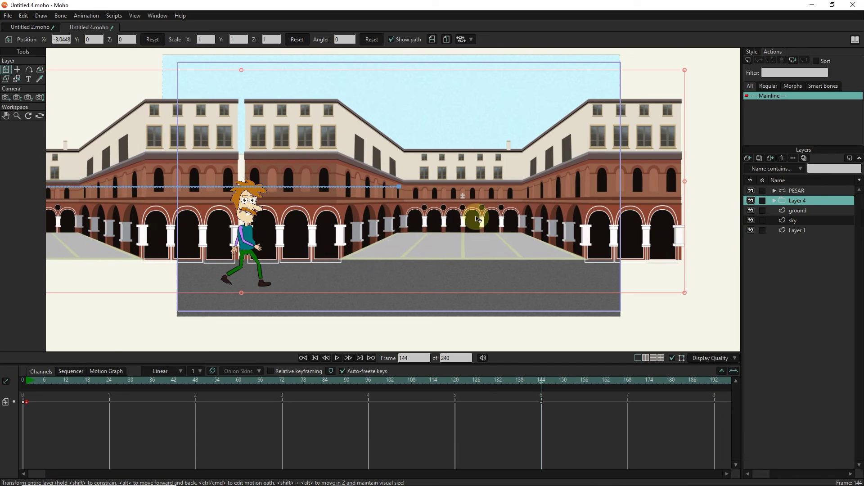
left_click_drag(564, 209, 502, 207)
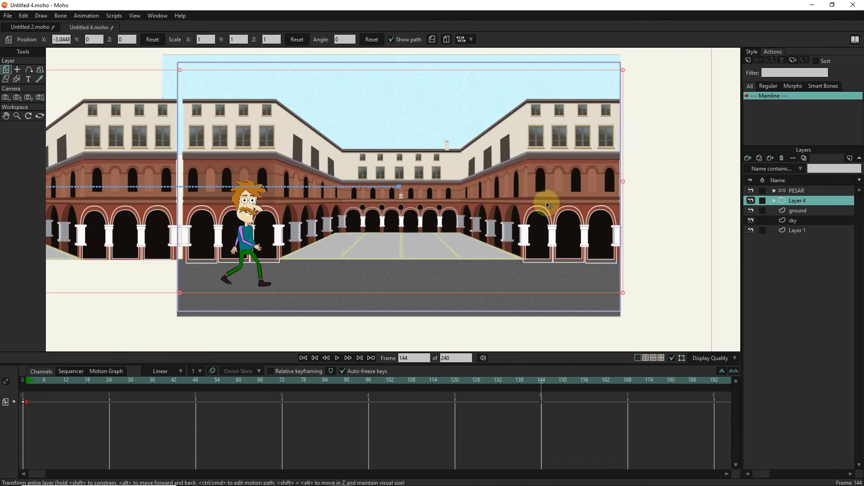
scroll(644, 184, "up", 2)
scroll(628, 183, "up", 3)
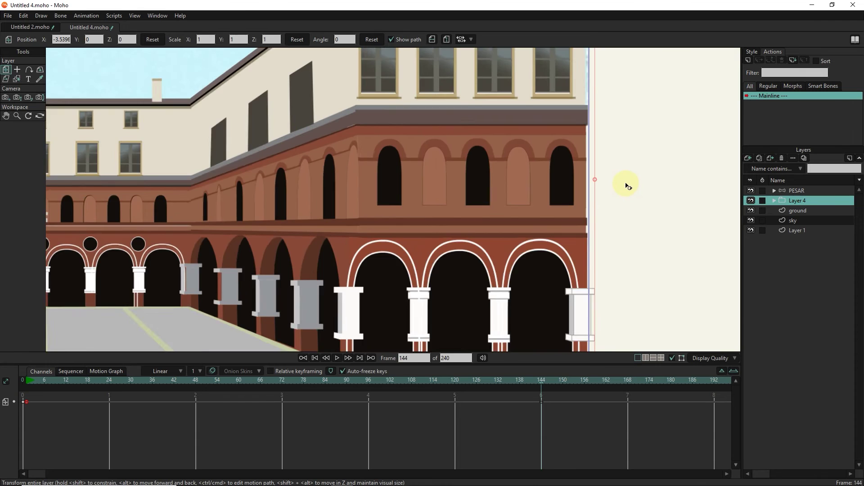
scroll(544, 208, "up", 3)
left_click_drag(540, 215, 531, 214)
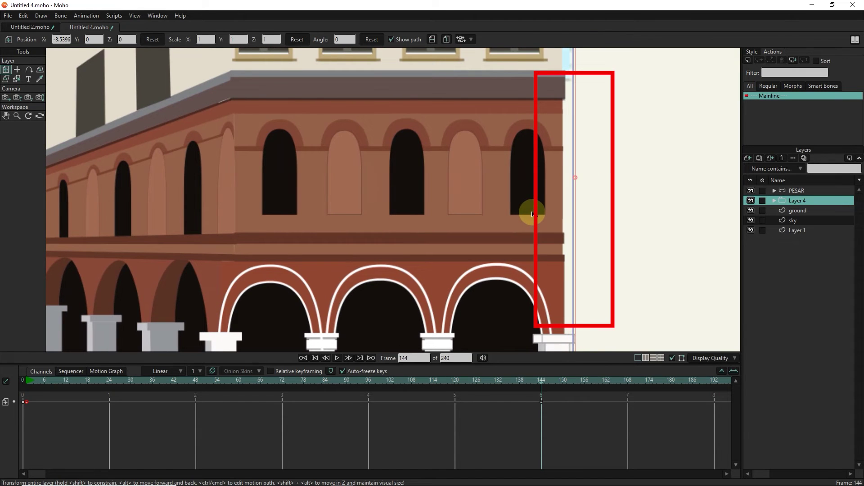
scroll(530, 215, "down", 2)
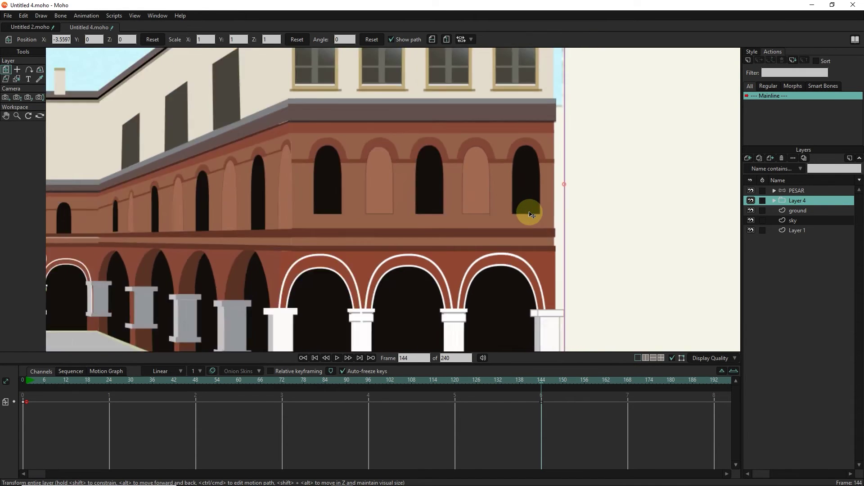
scroll(526, 209, "down", 3)
scroll(496, 242, "down", 2)
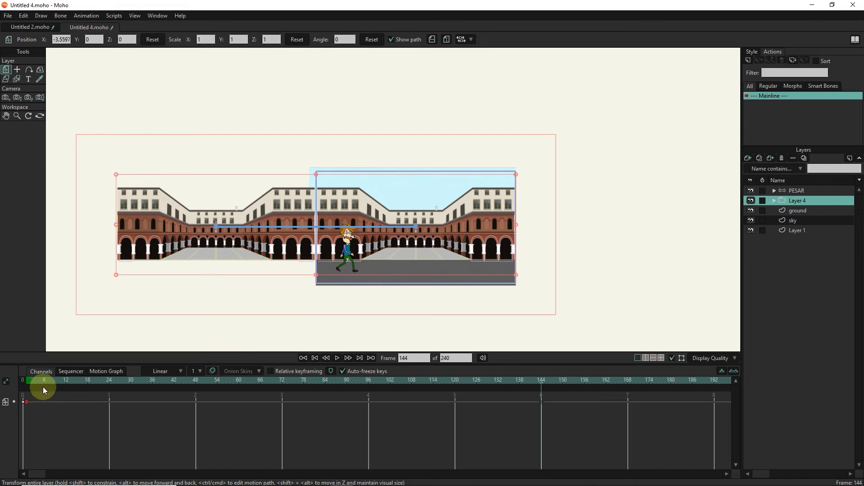
mouse_move(42, 387)
left_mouse_down()
mouse_move(196, 365)
mouse_move(554, 399)
mouse_move(476, 395)
mouse_move(540, 399)
left_mouse_up()
Step: Make the frame-144 background keyframe cycle back with a relative length of 143 frames
right_click(542, 405)
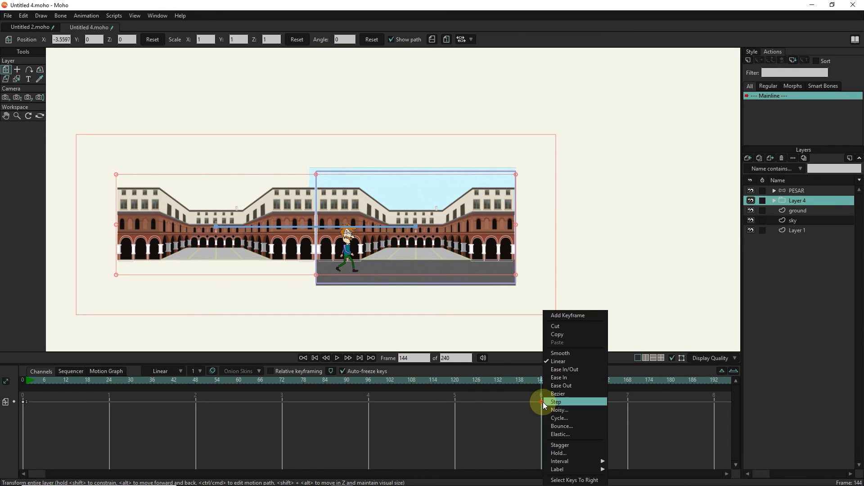
left_click(540, 403)
right_click(540, 402)
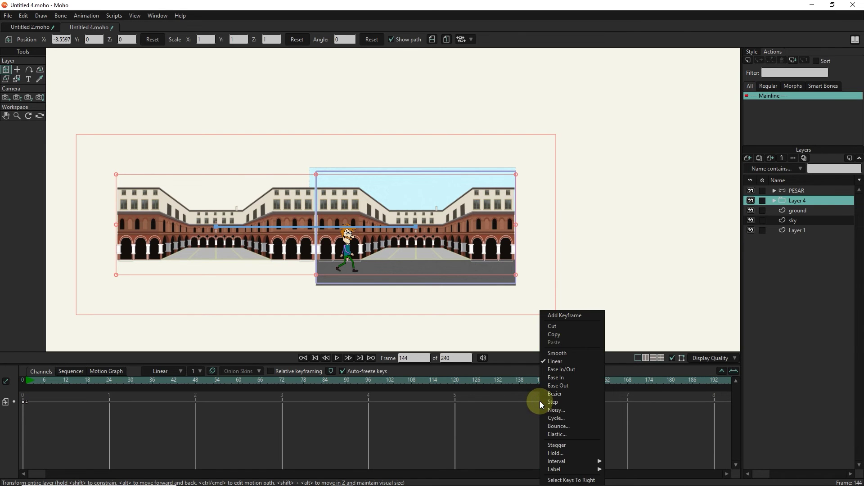
left_click(556, 419)
left_click(584, 231)
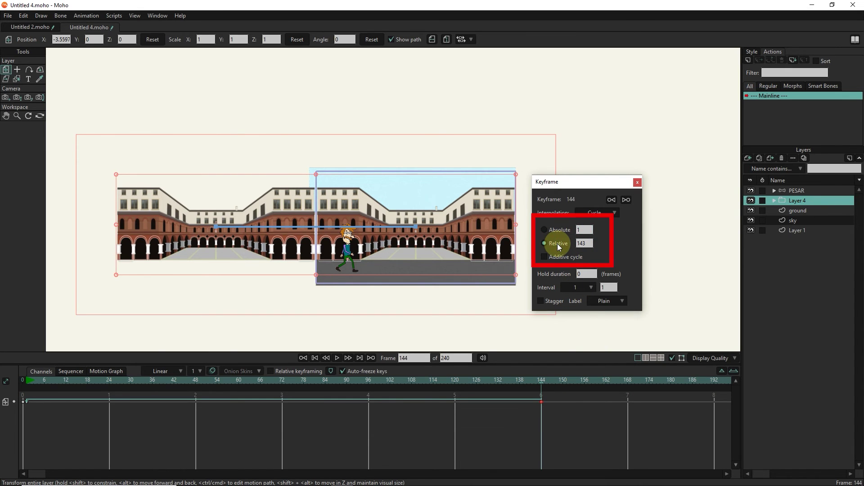
left_click(593, 244)
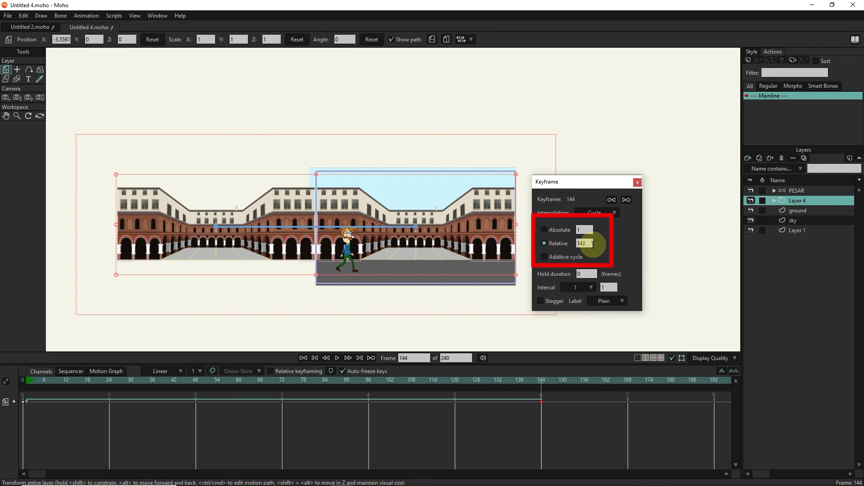
left_click(206, 395)
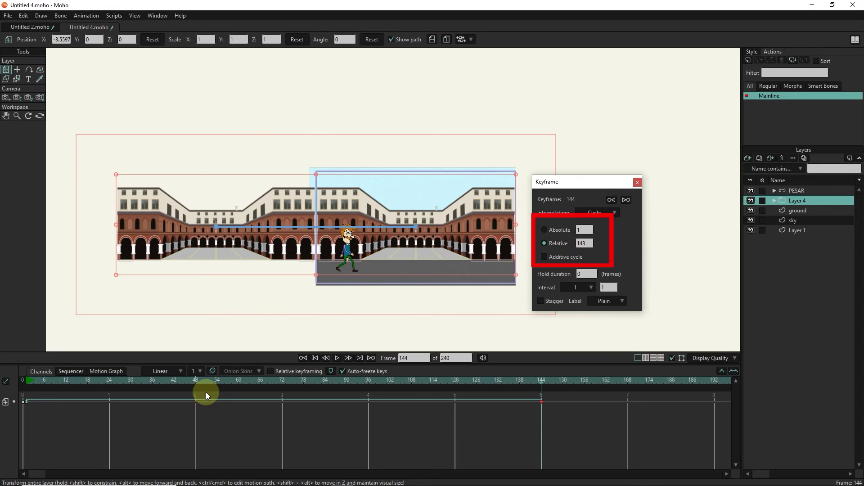
Step: Extend the animation to 1000 total frames and return to frame 1
left_click(452, 358)
type("100")
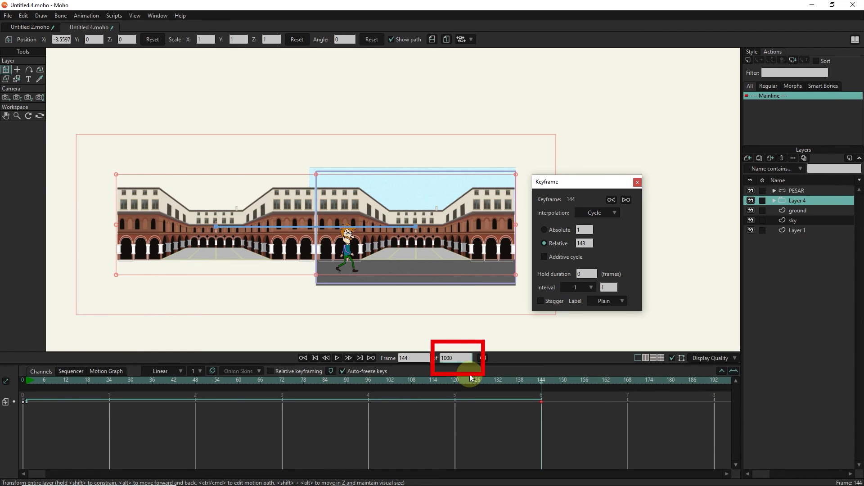
type("0")
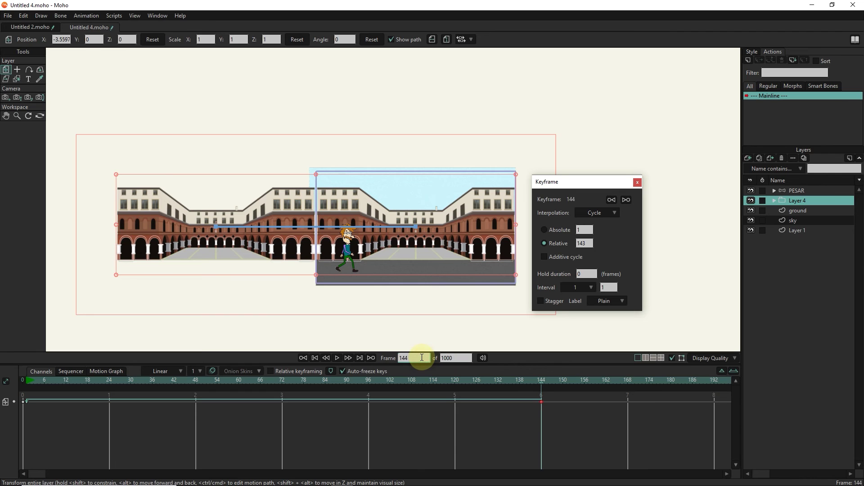
left_click(28, 382)
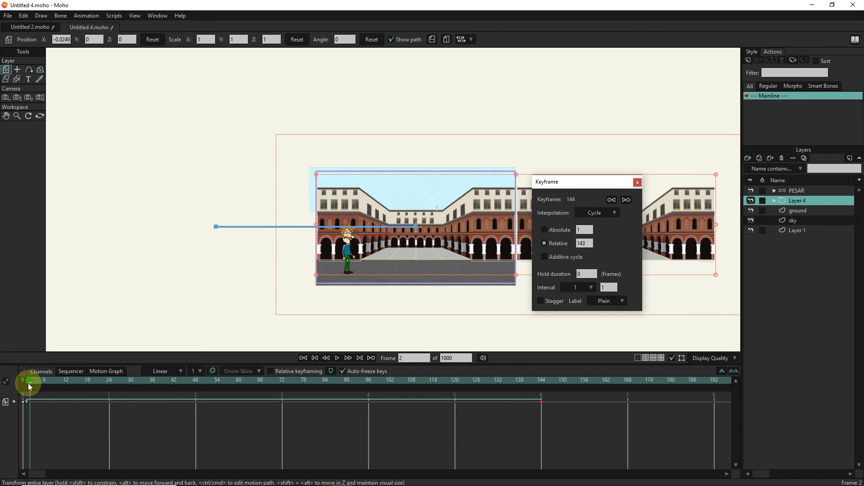
left_click(28, 383)
mouse_move(617, 182)
left_mouse_down()
mouse_move(790, 269)
mouse_move(825, 272)
left_mouse_up()
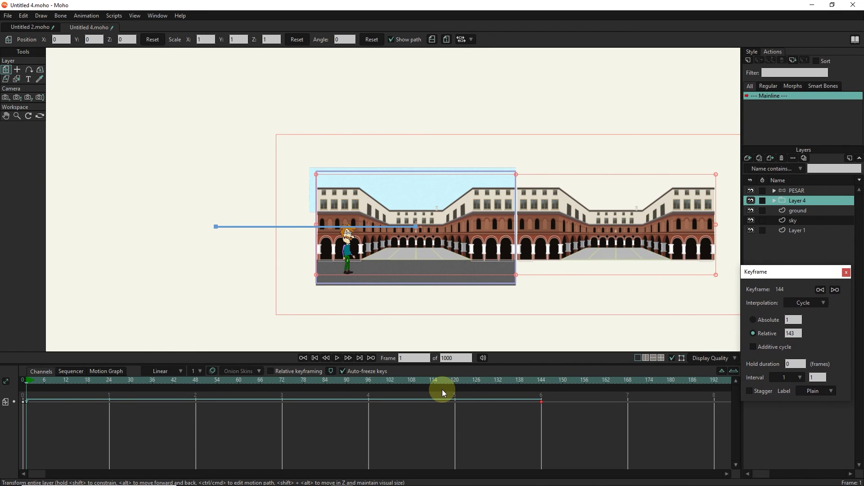
left_click(134, 15)
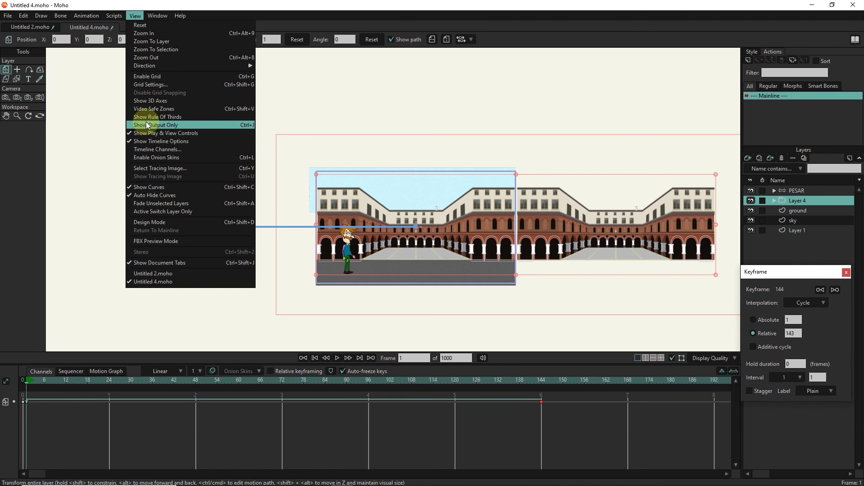
Step: Show the output area only, zoom in, and play PESAR walking over the scrolling courtyard
left_click(418, 277)
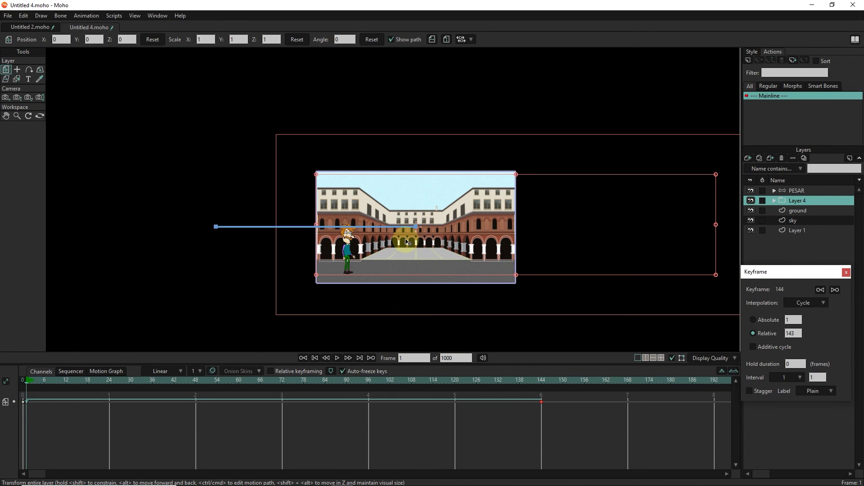
scroll(406, 241, "up", 2)
scroll(406, 242, "up", 2)
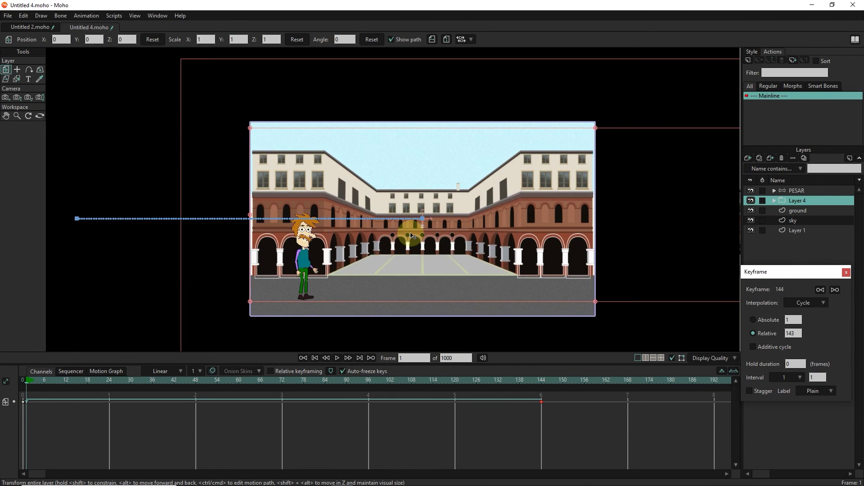
left_click(338, 359)
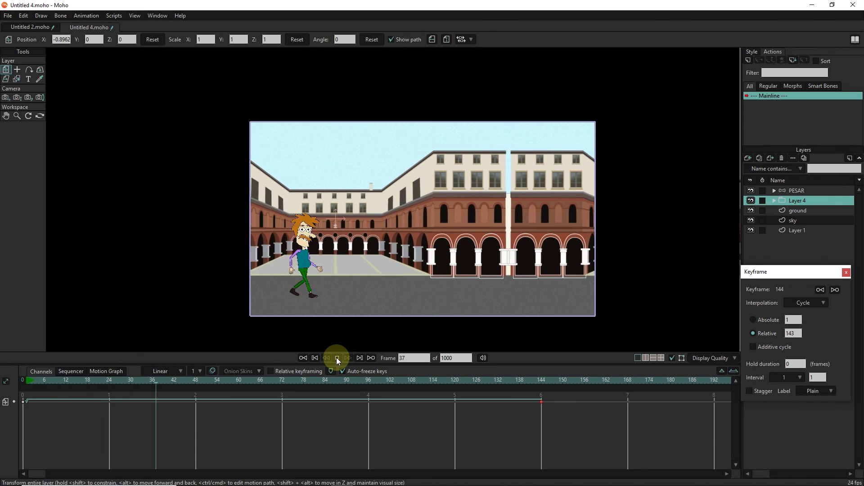